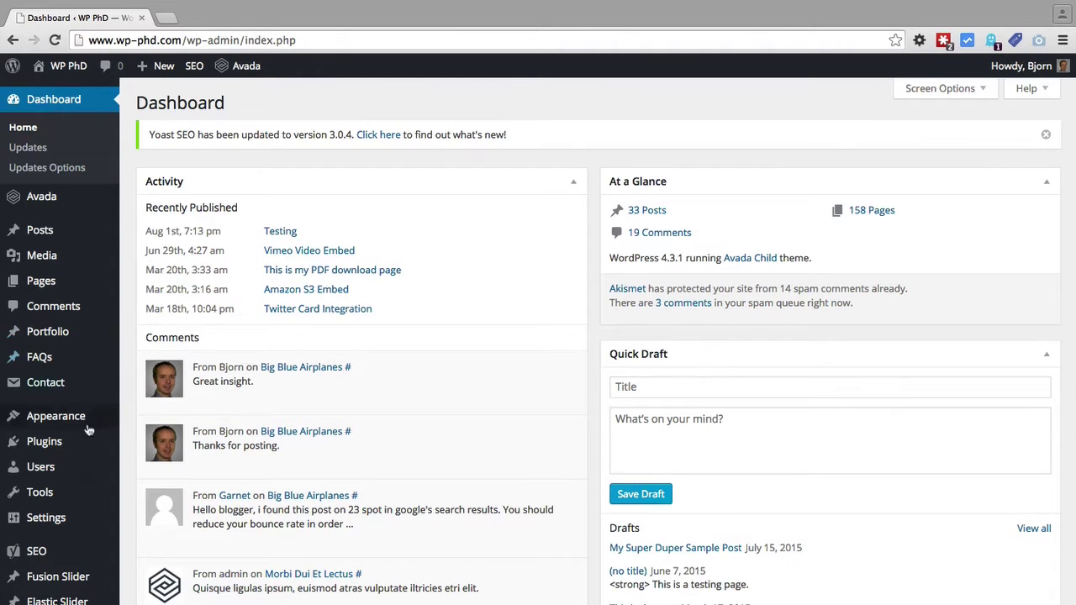
Search the plugin directory for 'WP Statistics Plugin'.
mouse_move(42, 450)
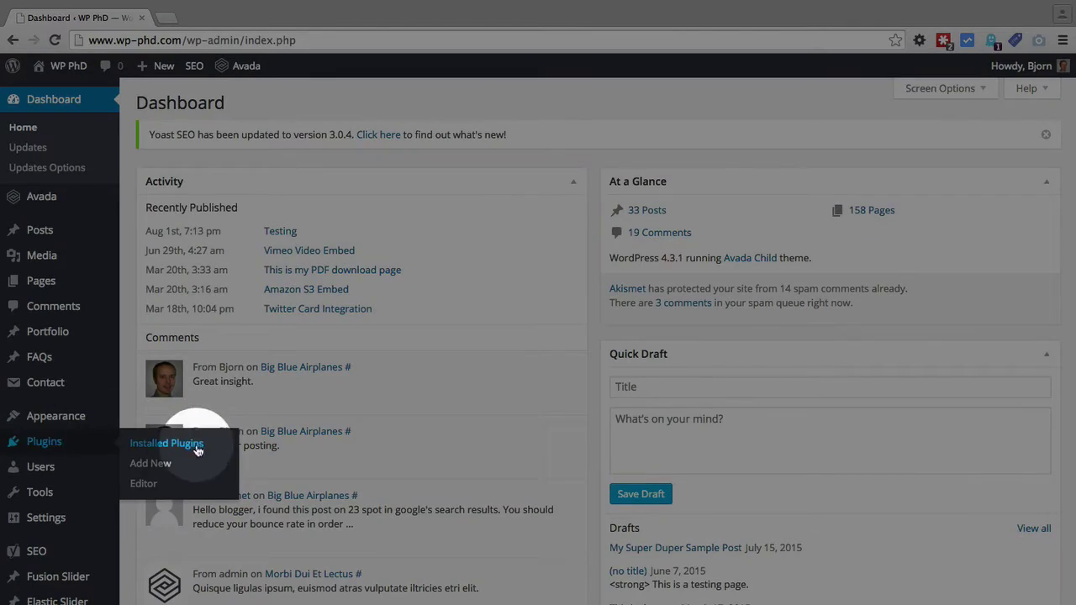
left_click(153, 467)
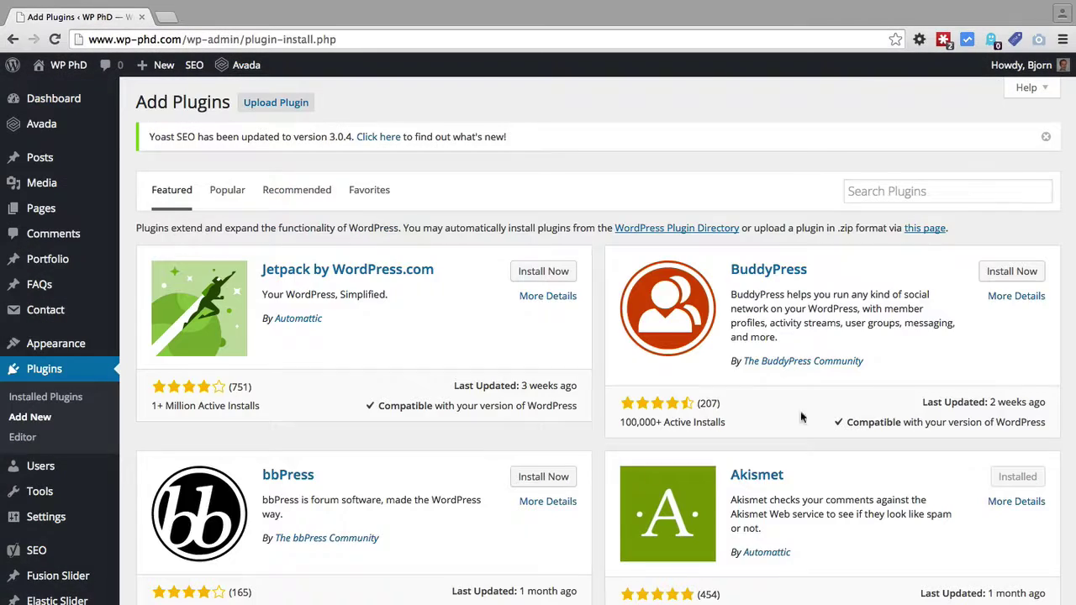
left_click(883, 193)
type("wp st")
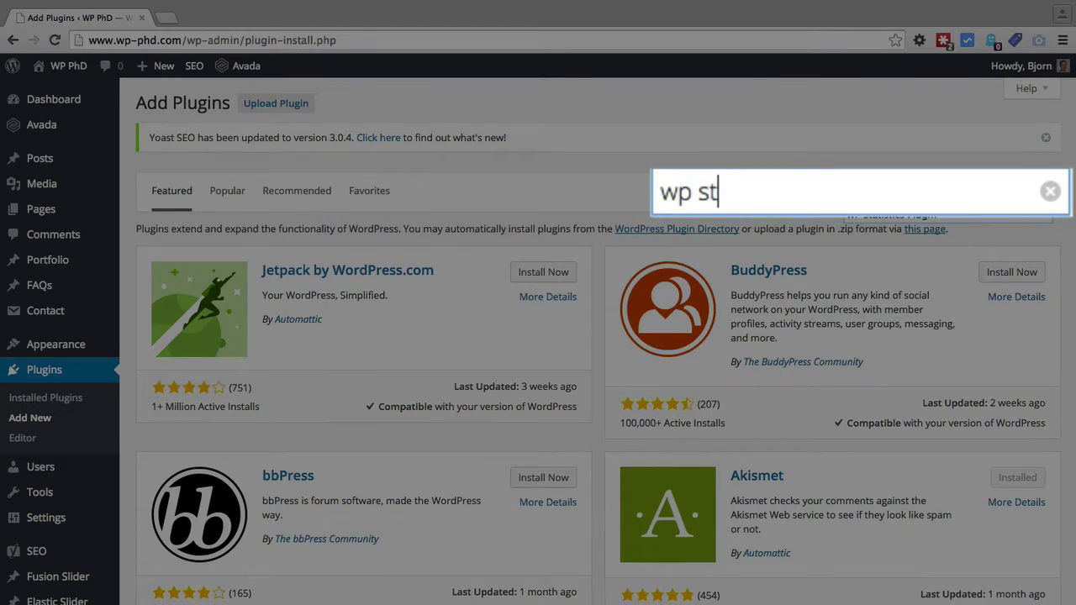
key("Down")
key("Return")
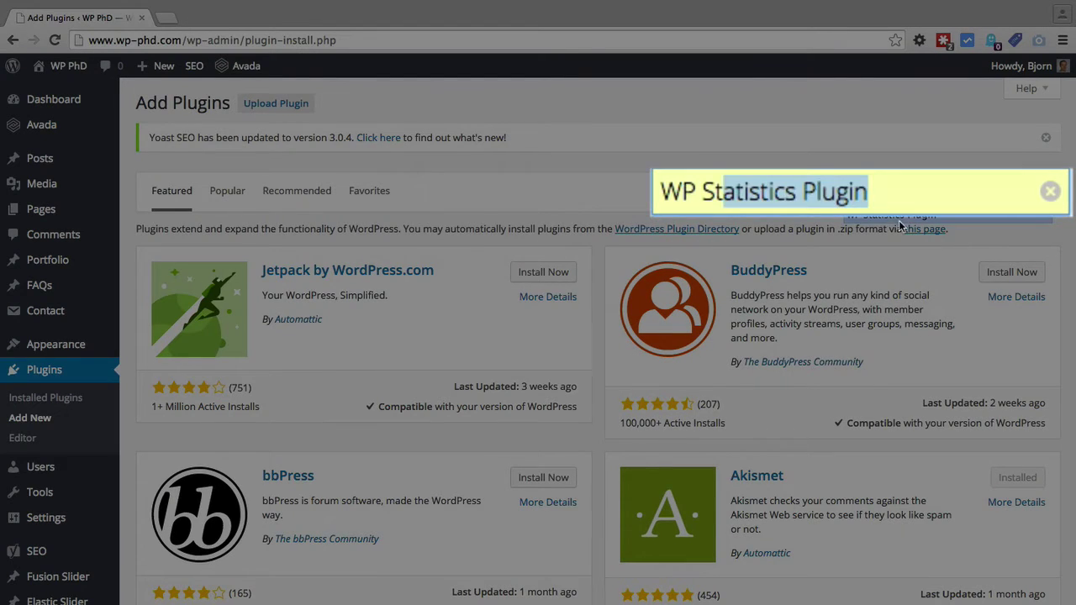
key("Return")
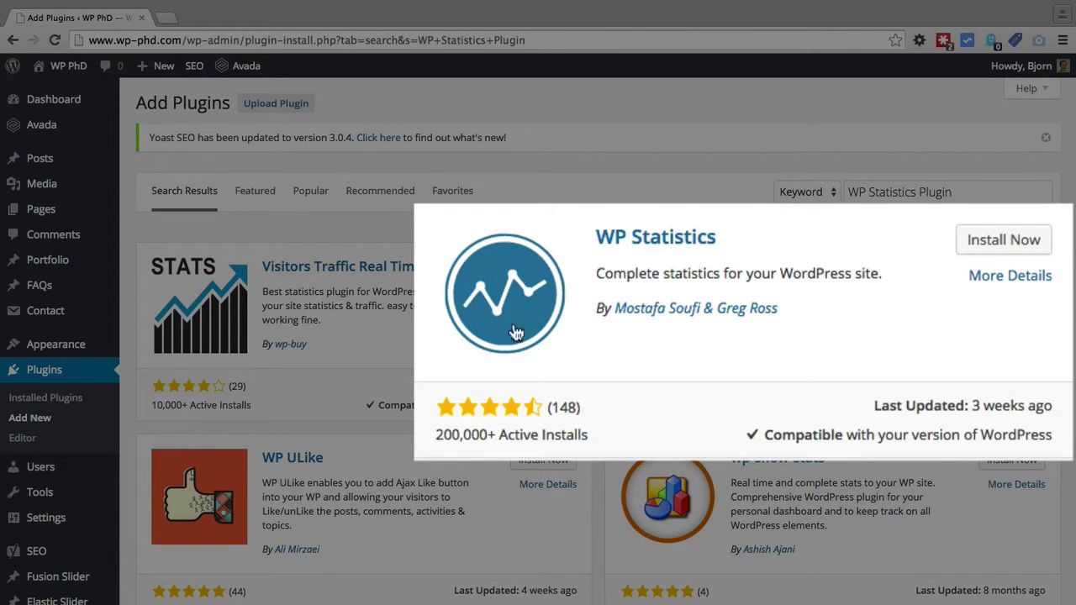
Install and activate WP Statistics 9.6.6, revealing the new Statistics menu.
left_click(1013, 243)
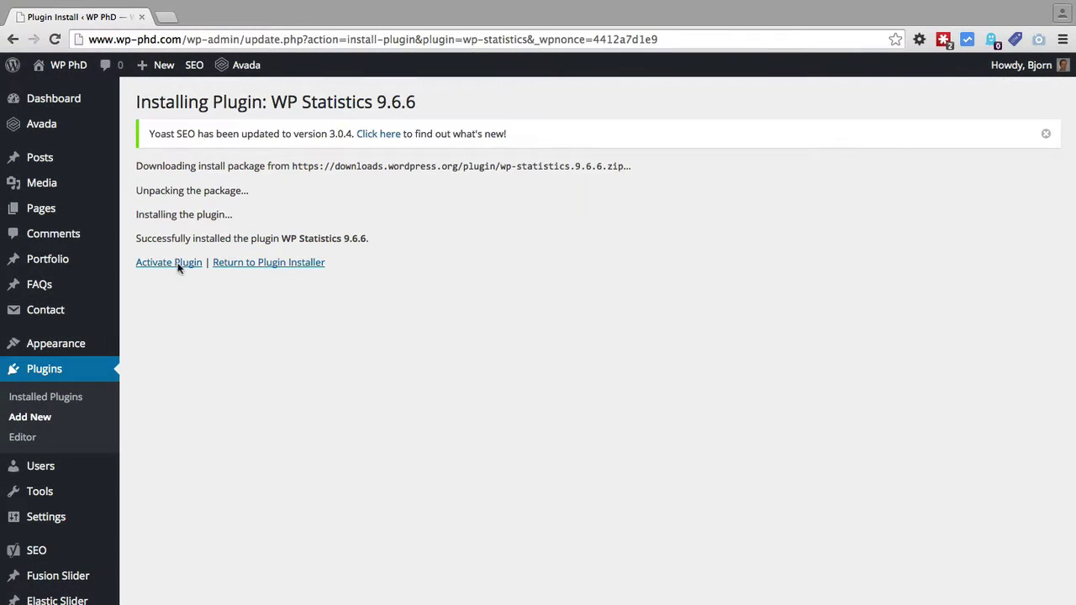
left_click(177, 264)
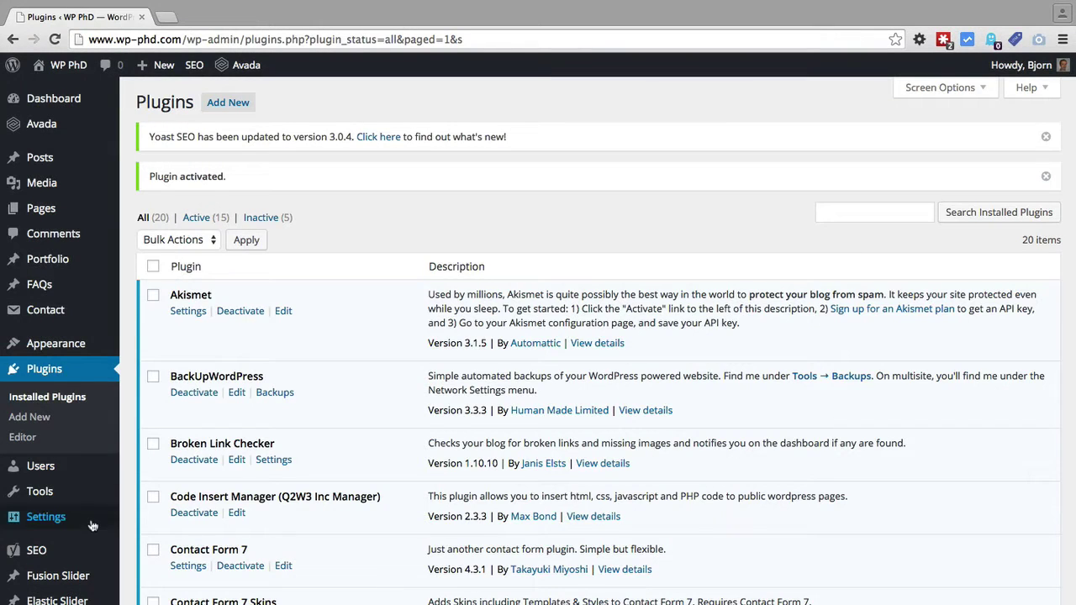
mouse_move(92, 526)
scroll(93, 525, "down", 5)
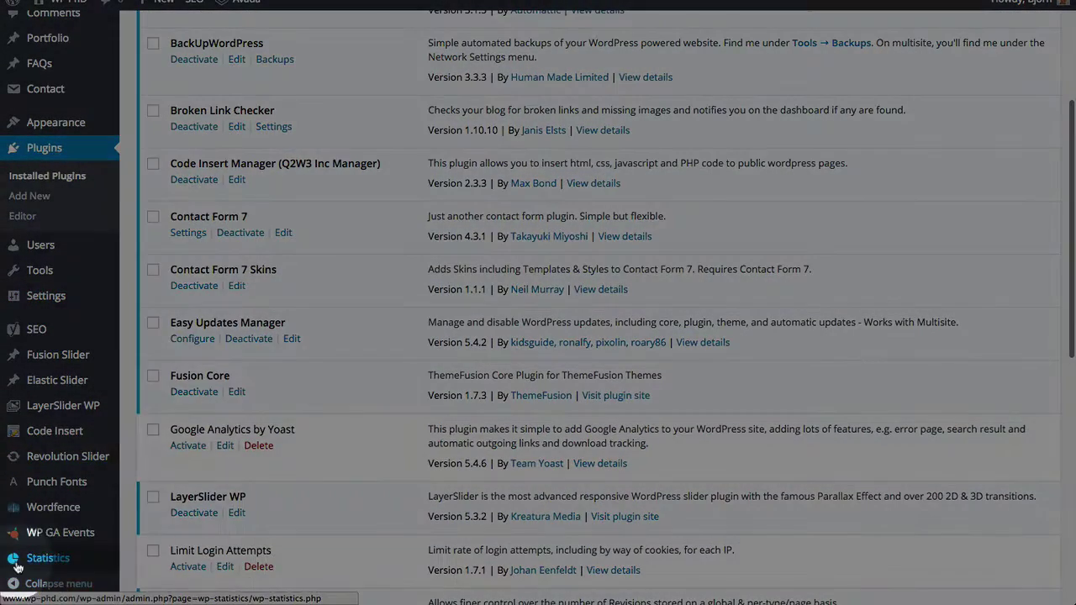
mouse_move(87, 562)
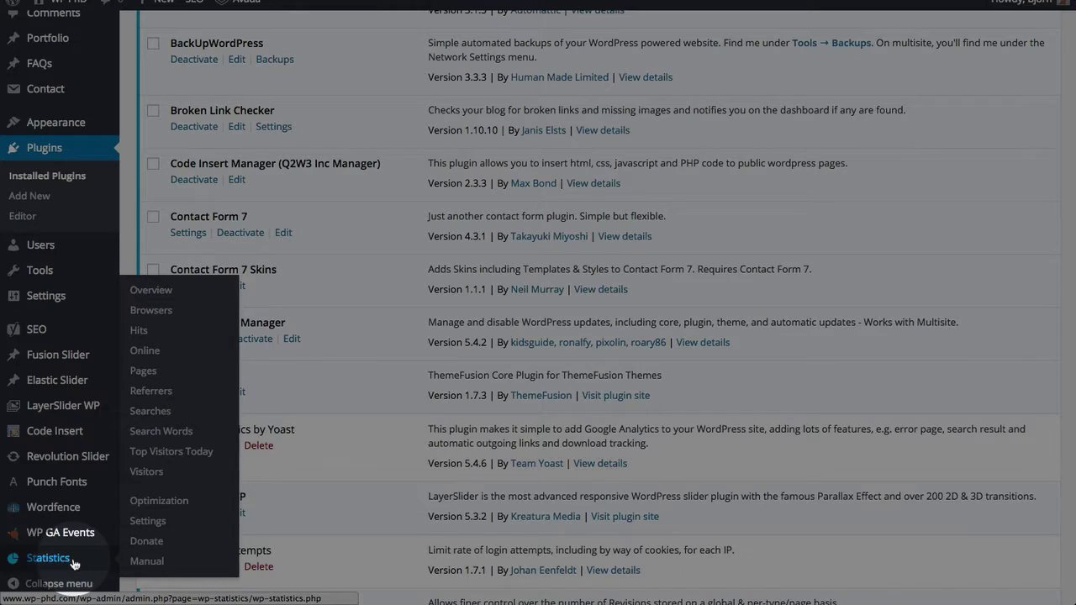
Open the Statistics Overview and scroll through the visitor, referral, browser and visitor-list panels.
left_click(51, 562)
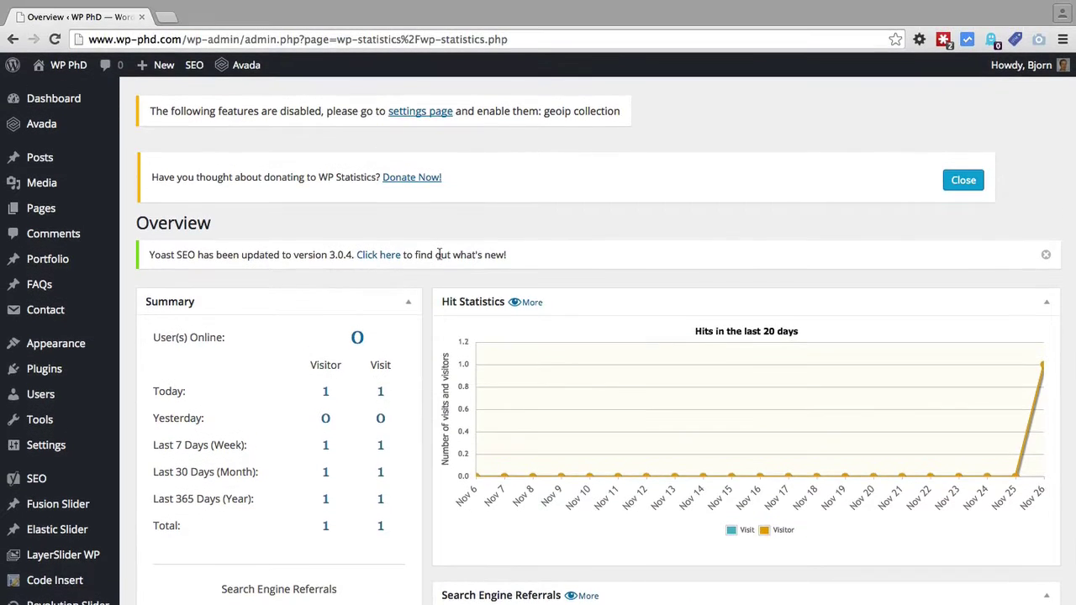
scroll(439, 254, "down", 2)
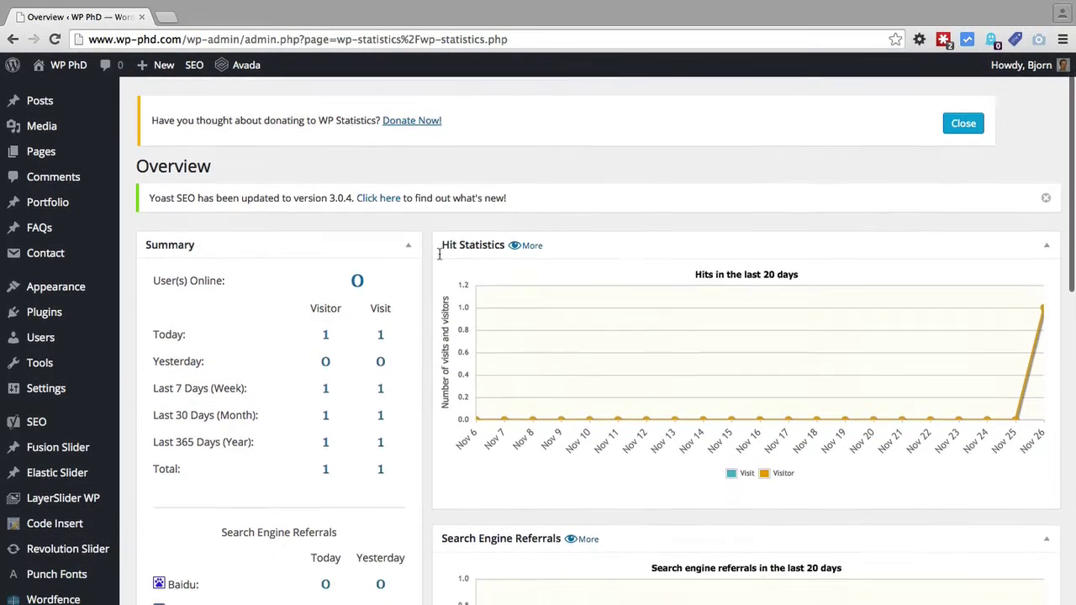
scroll(439, 254, "down", 1)
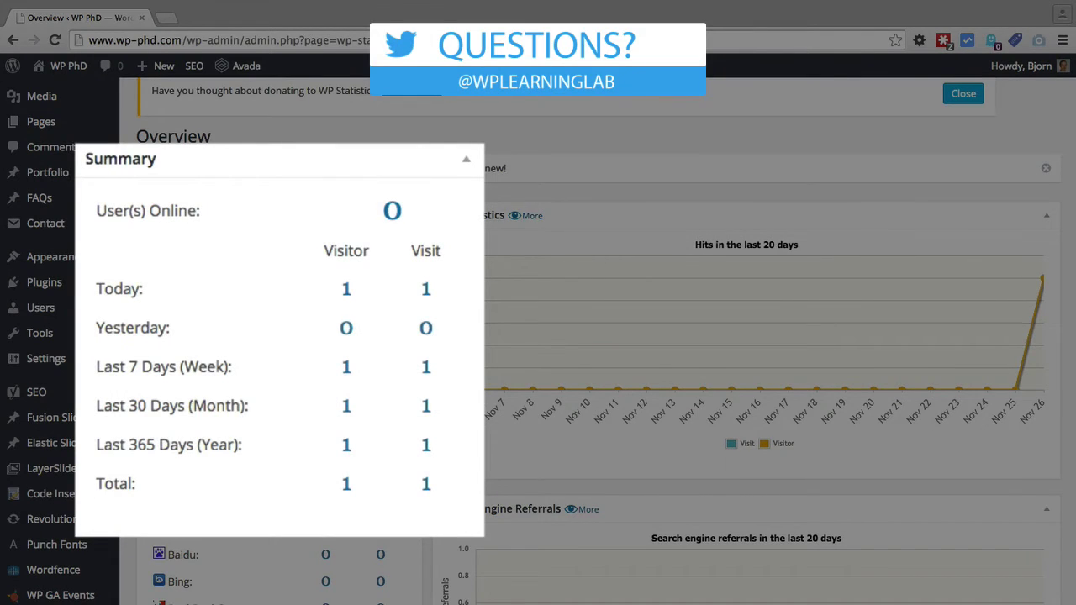
scroll(427, 320, "down", 3)
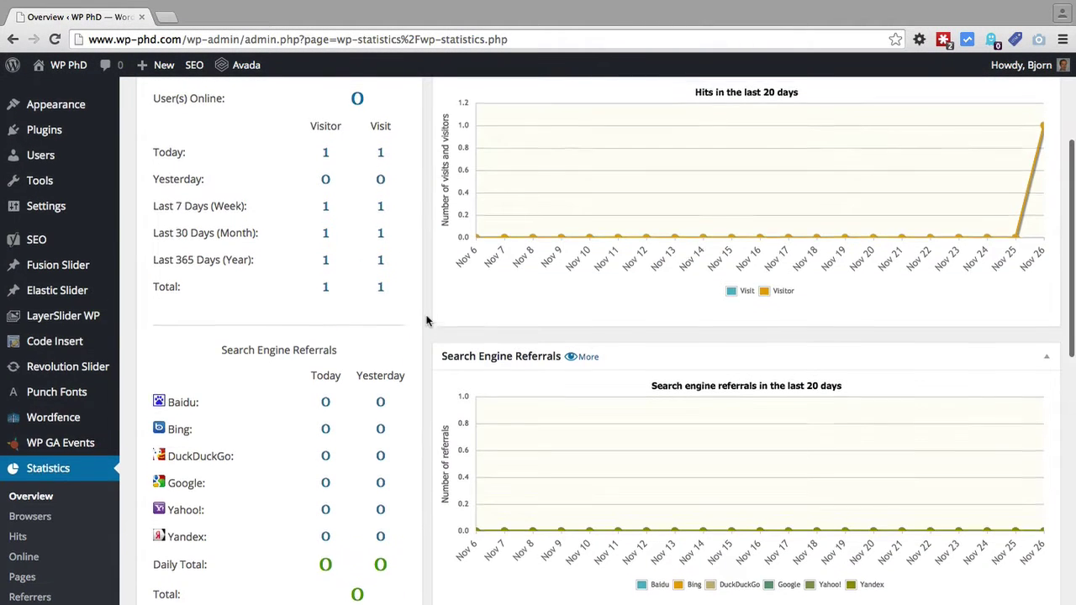
scroll(427, 320, "up", 1)
scroll(426, 321, "down", 2)
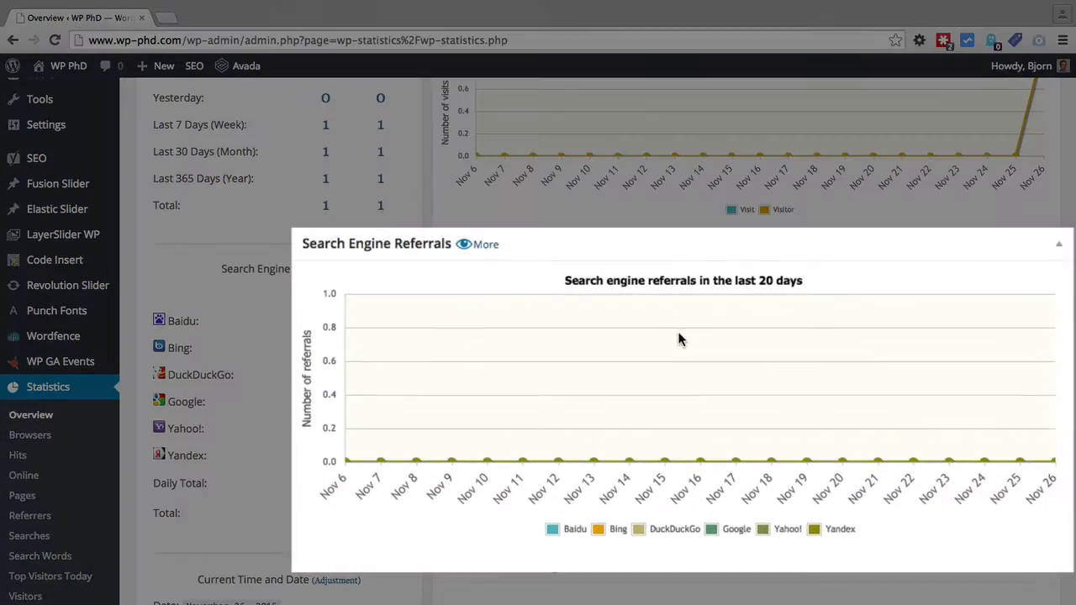
scroll(428, 360, "down", 5)
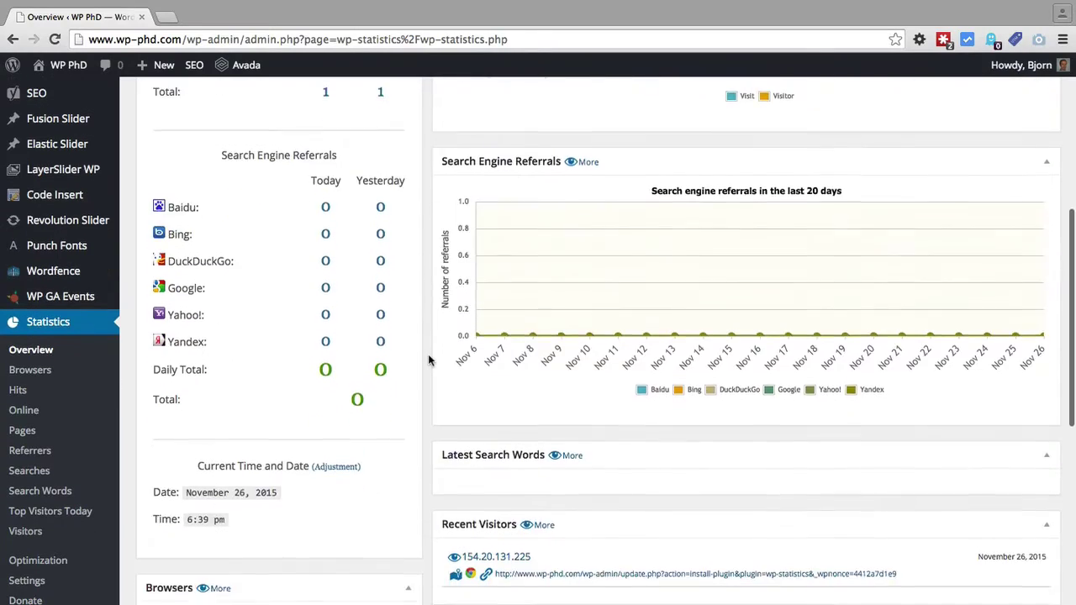
scroll(428, 359, "down", 5)
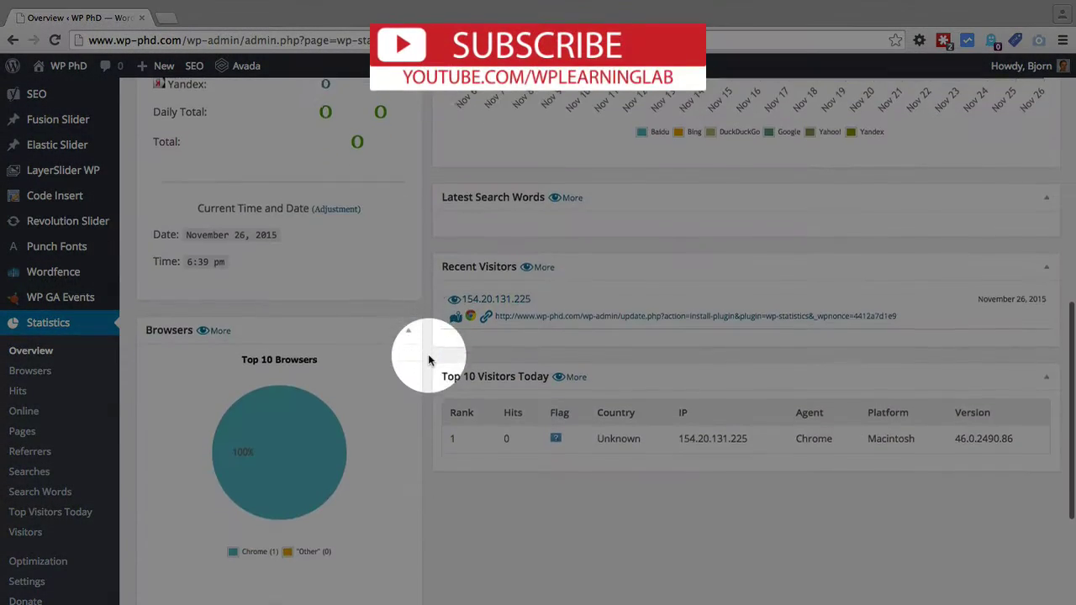
scroll(440, 354, "down", 1)
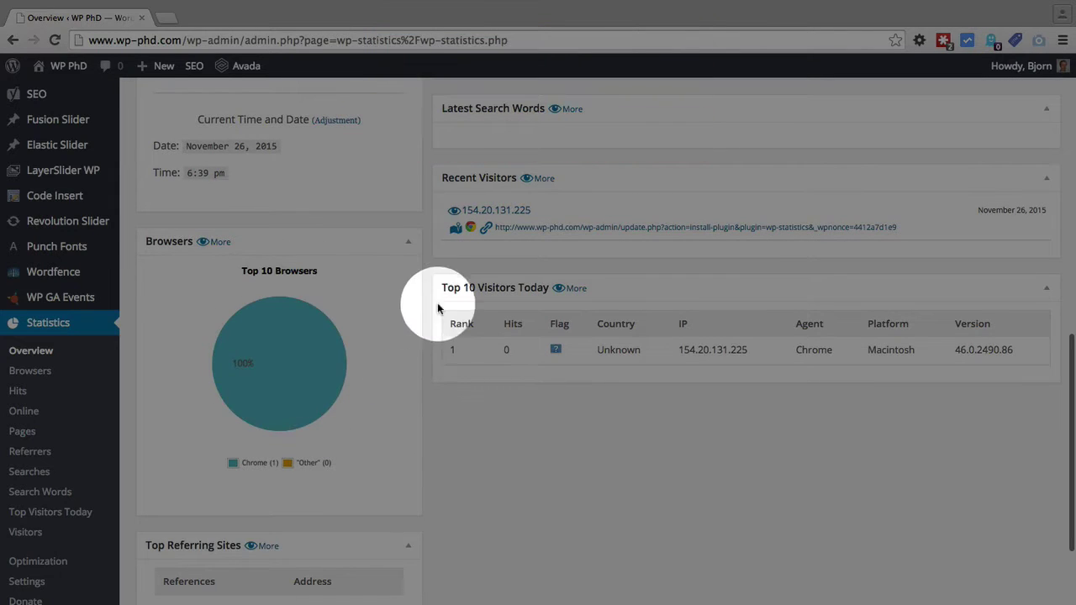
scroll(459, 360, "down", 5)
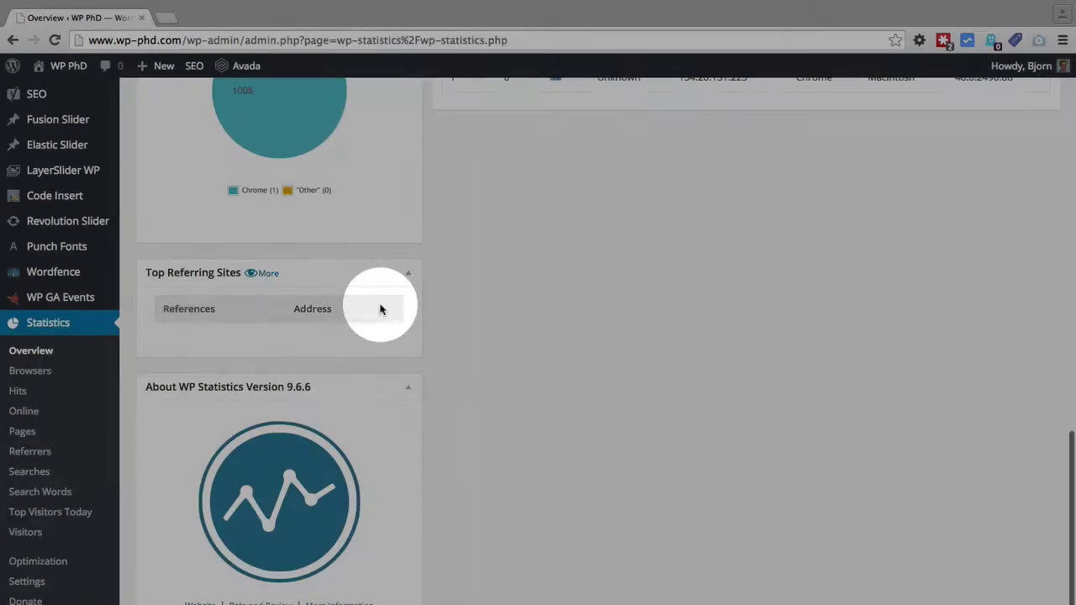
Drag the Browsers panel to the top of the right column, just under Hit Statistics.
scroll(530, 325, "up", 6)
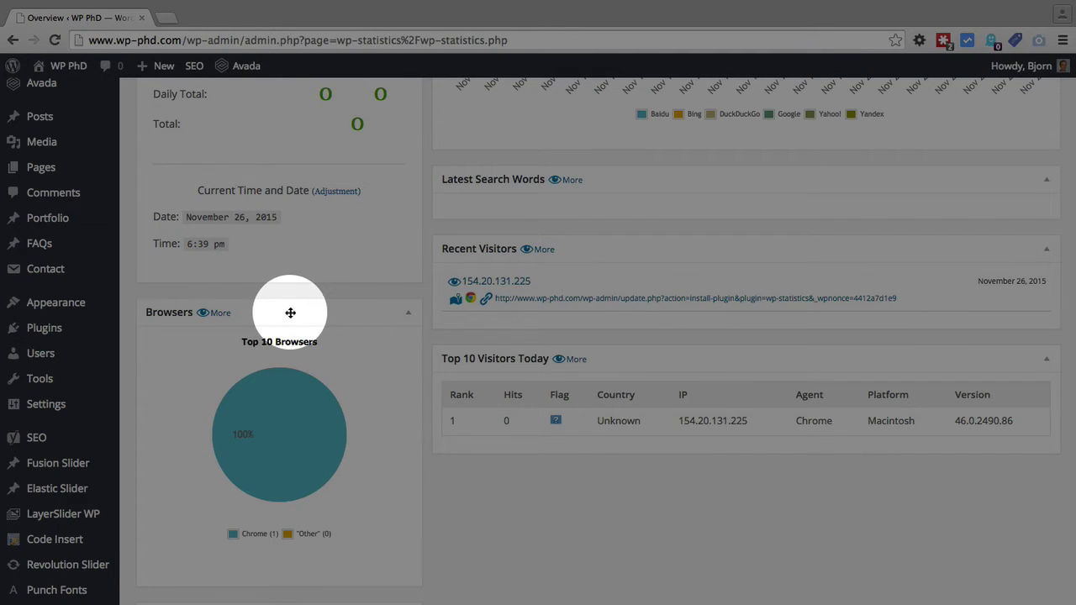
left_click_drag(290, 312, 637, 174)
scroll(636, 174, "up", 5)
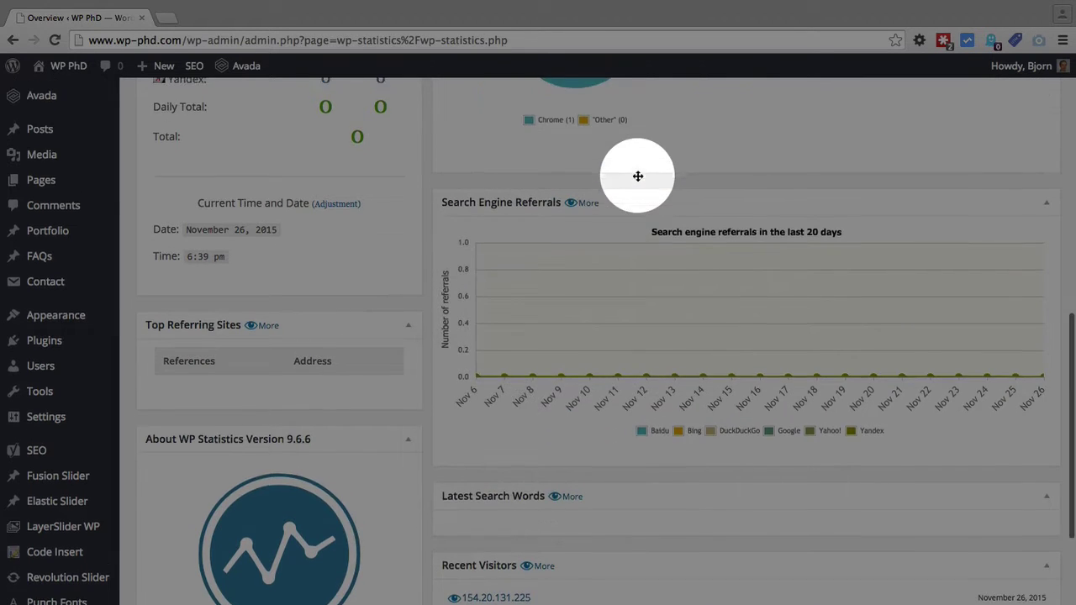
scroll(637, 178, "up", 3)
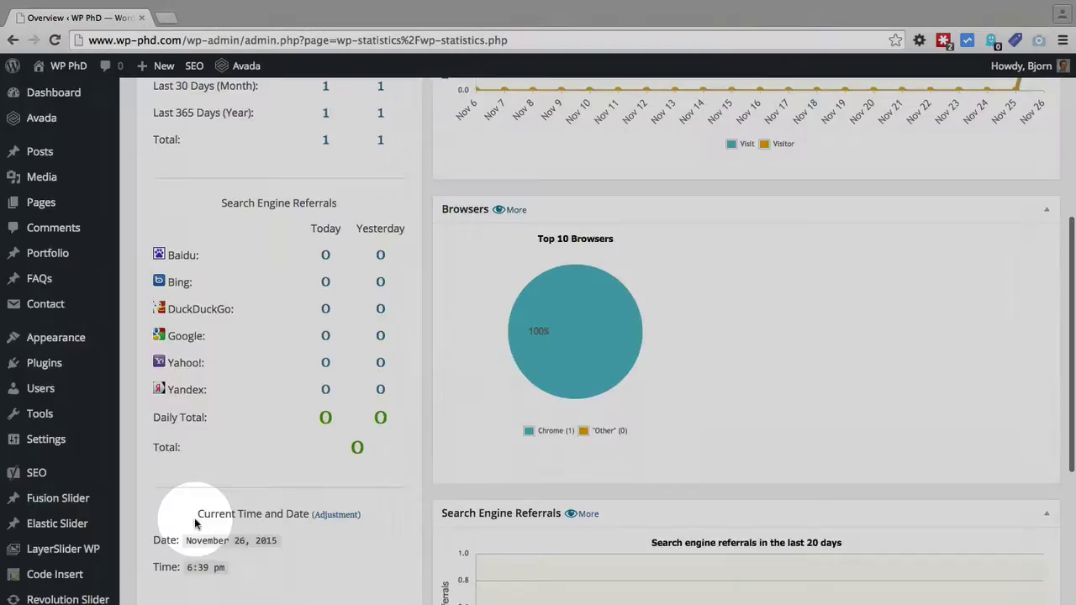
scroll(195, 518, "down", 5)
scroll(195, 519, "down", 1)
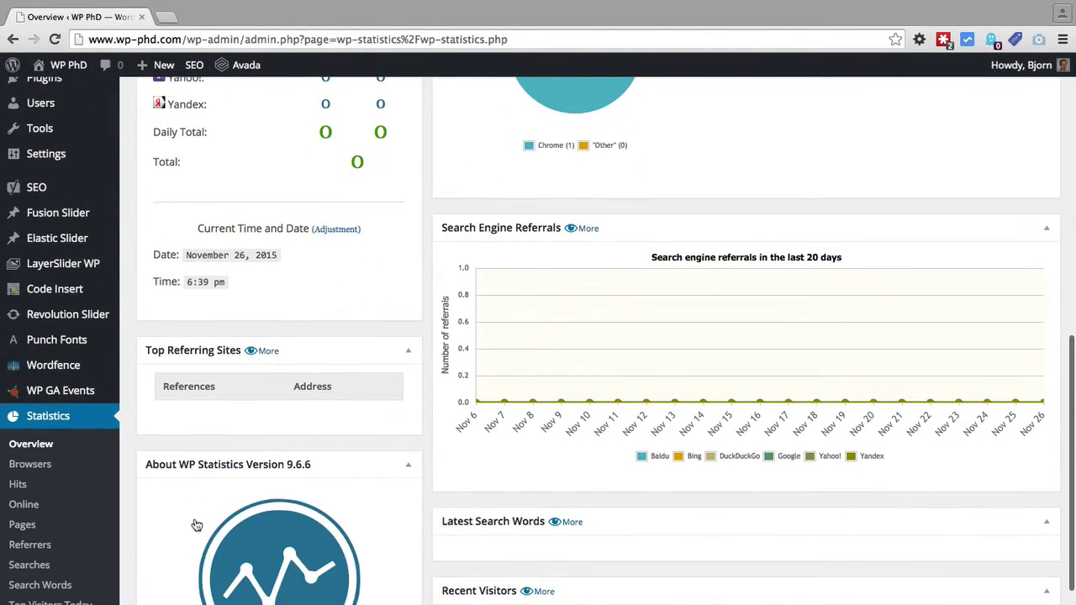
scroll(196, 525, "up", 10)
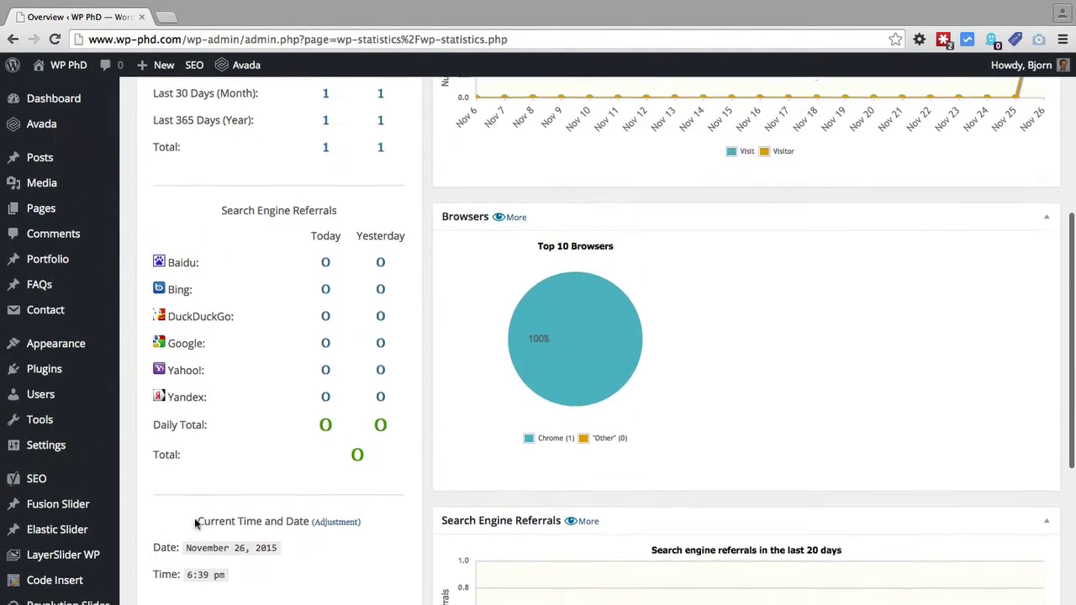
scroll(194, 522, "up", 3)
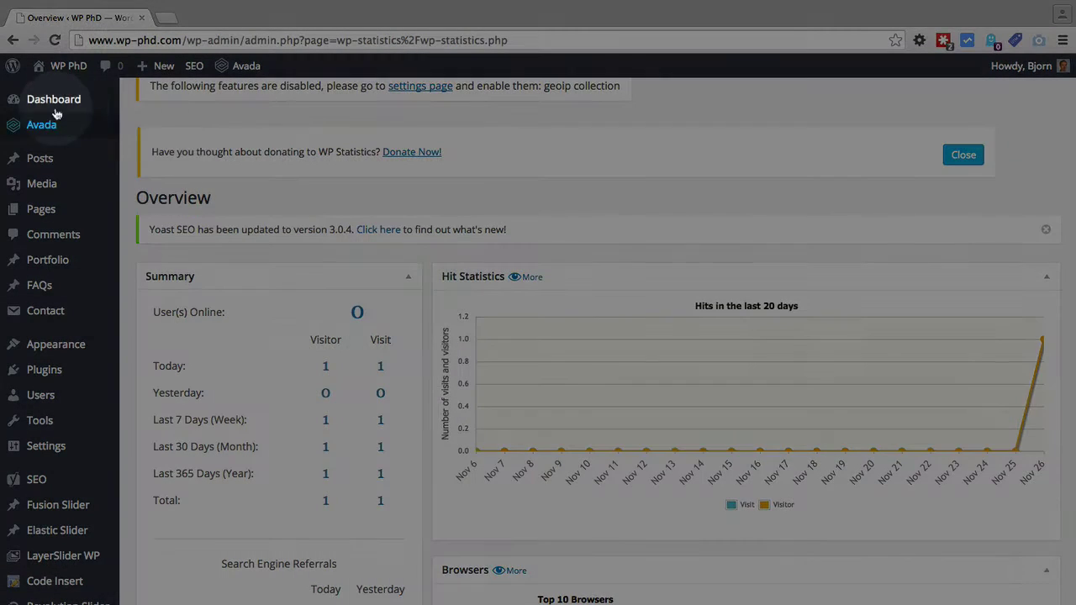
left_click(55, 100)
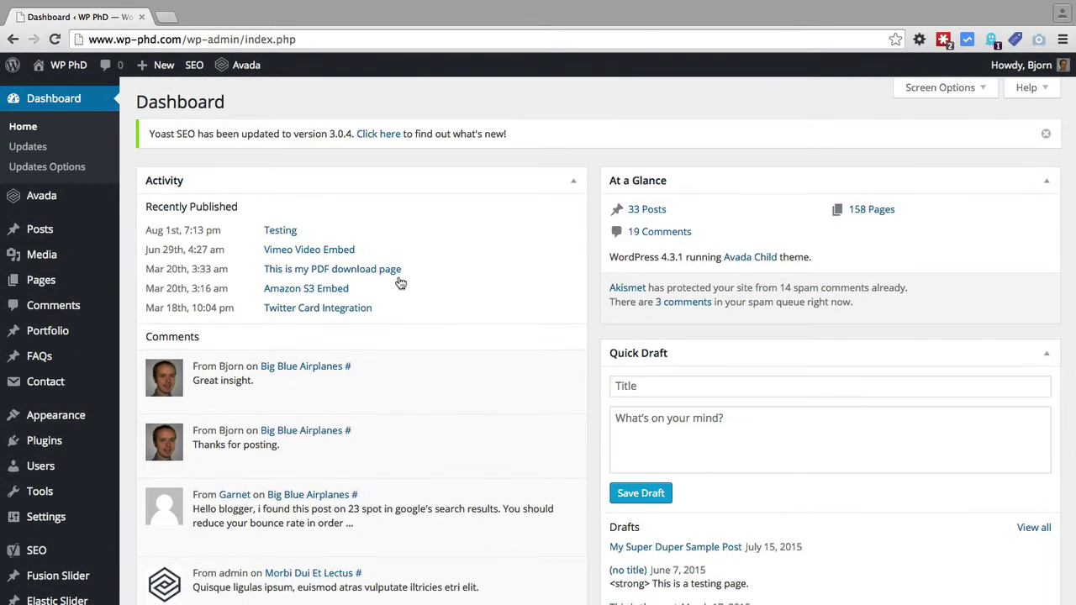
scroll(399, 279, "down", 5)
scroll(398, 281, "down", 10)
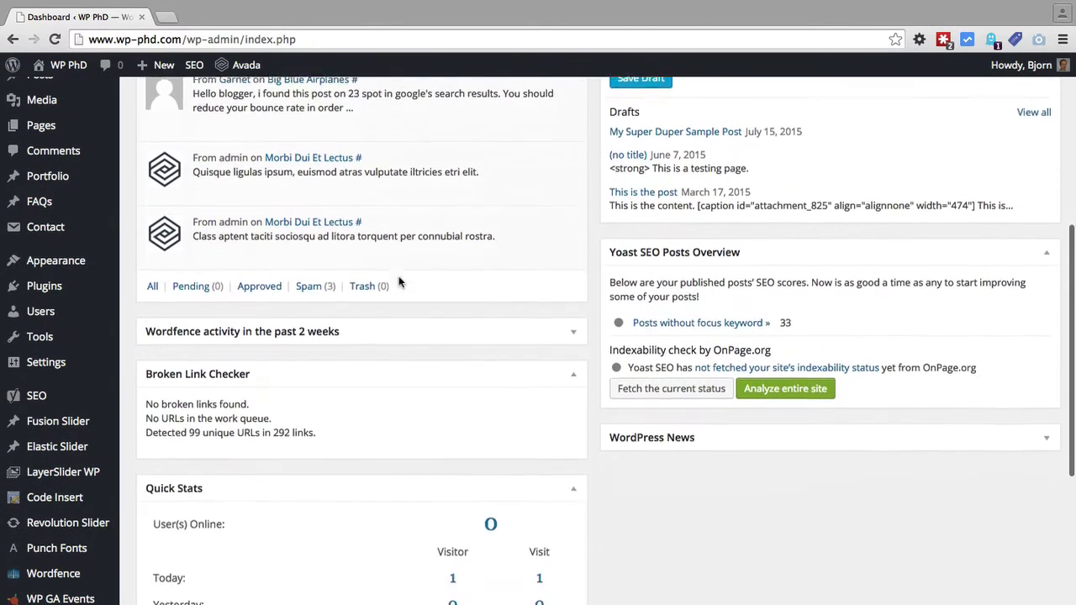
scroll(182, 267, "down", 2)
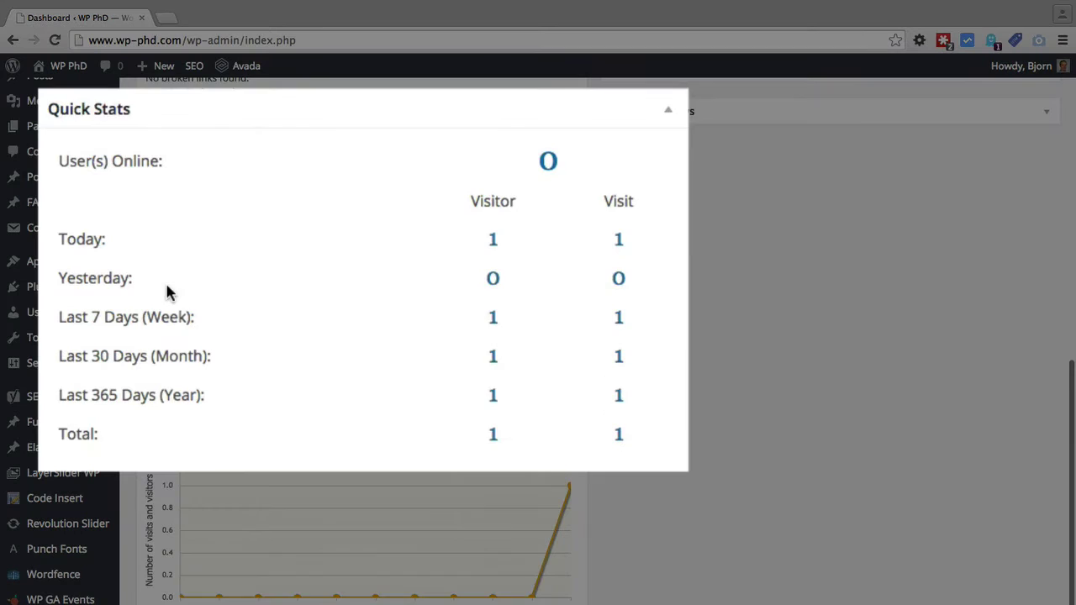
scroll(166, 287, "down", 1)
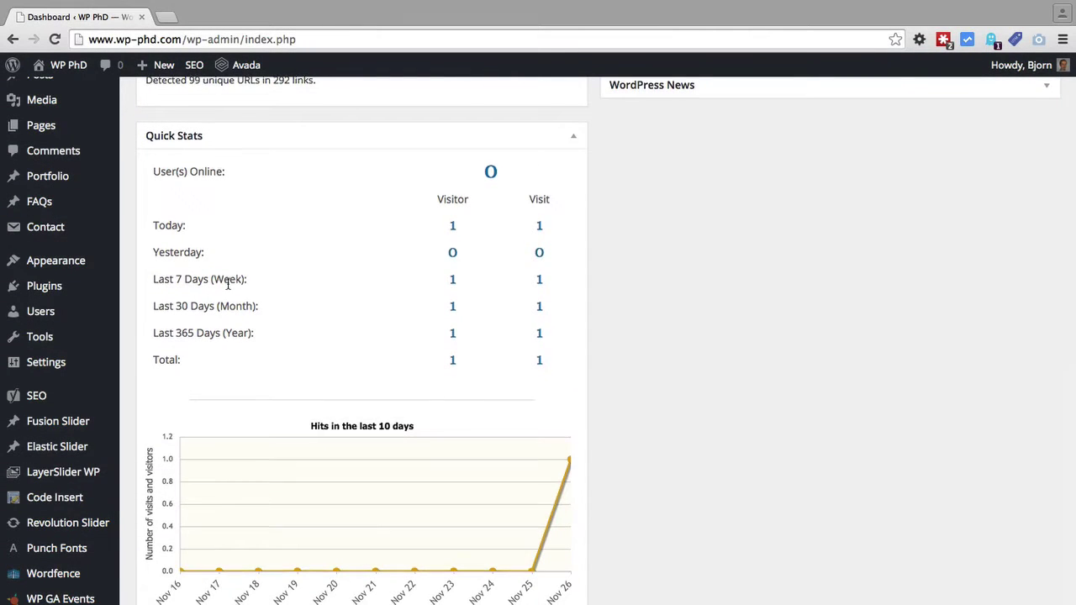
scroll(227, 283, "down", 2)
scroll(227, 283, "up", 3)
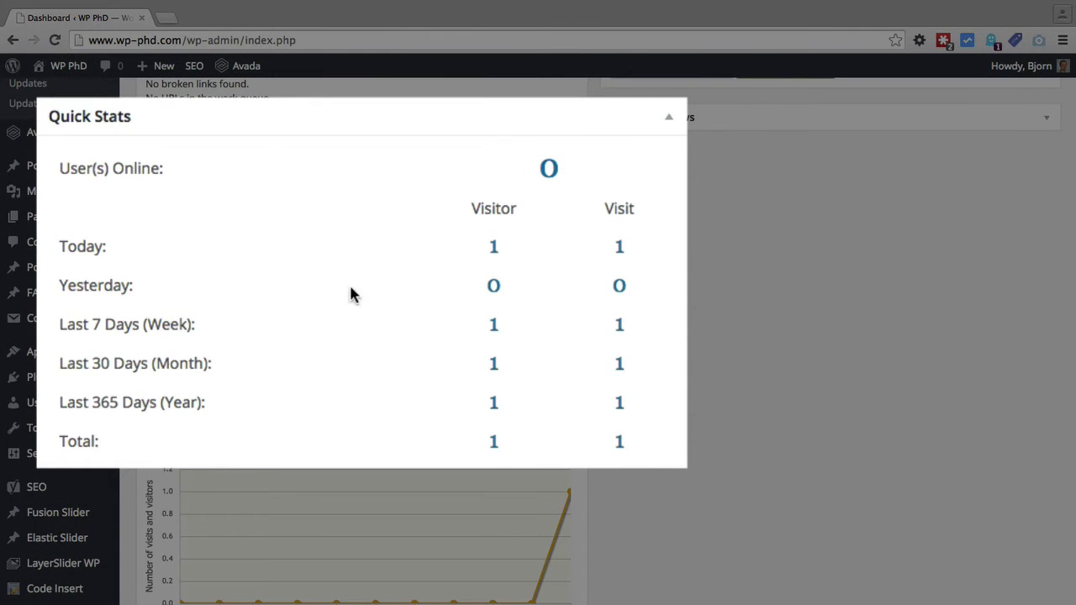
scroll(791, 302, "up", 10)
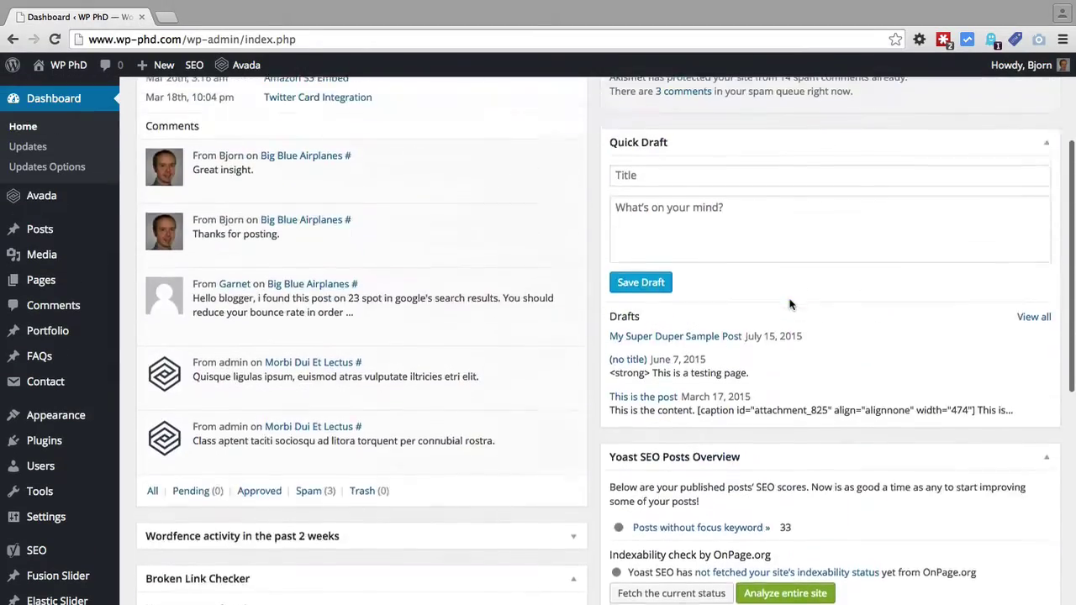
scroll(791, 303, "up", 5)
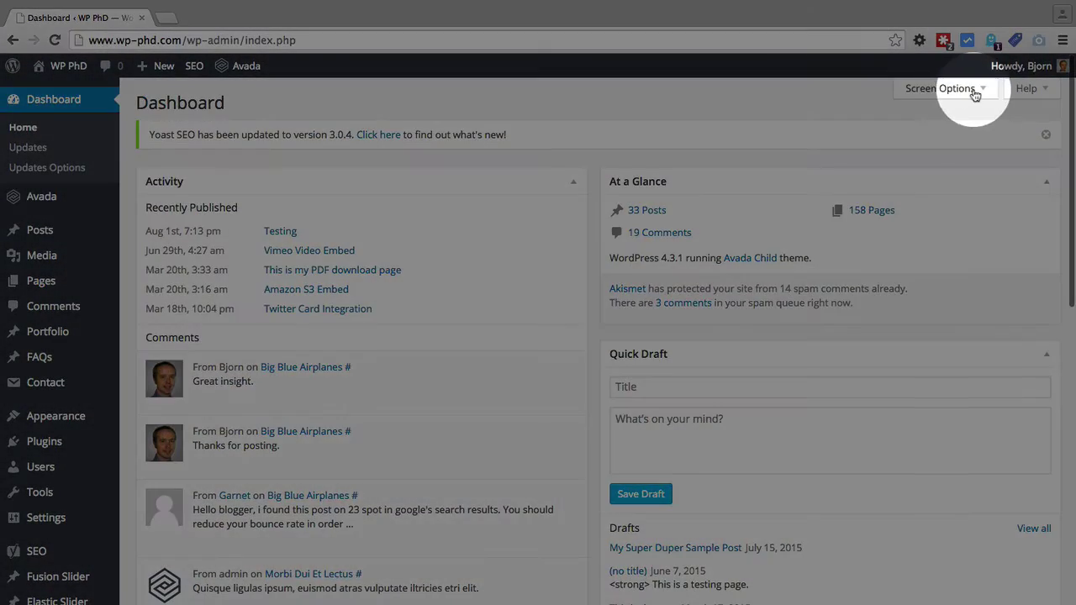
Expand the Dashboard's Screen Options to list the WP Statistics widget checkboxes.
left_click(976, 95)
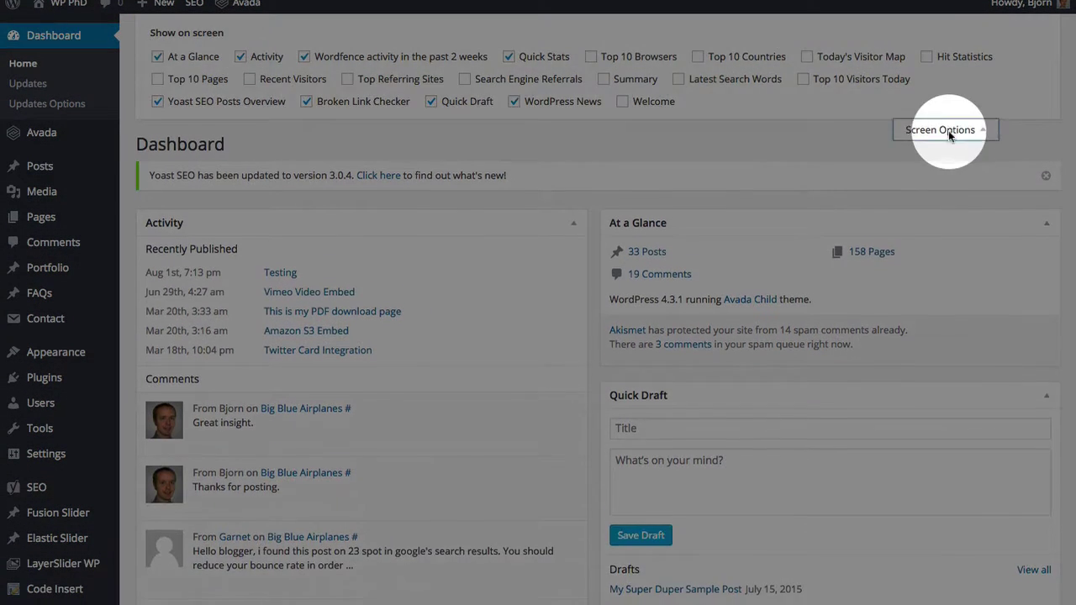
Collapse Screen Options and go to Statistics > Settings.
left_click(949, 193)
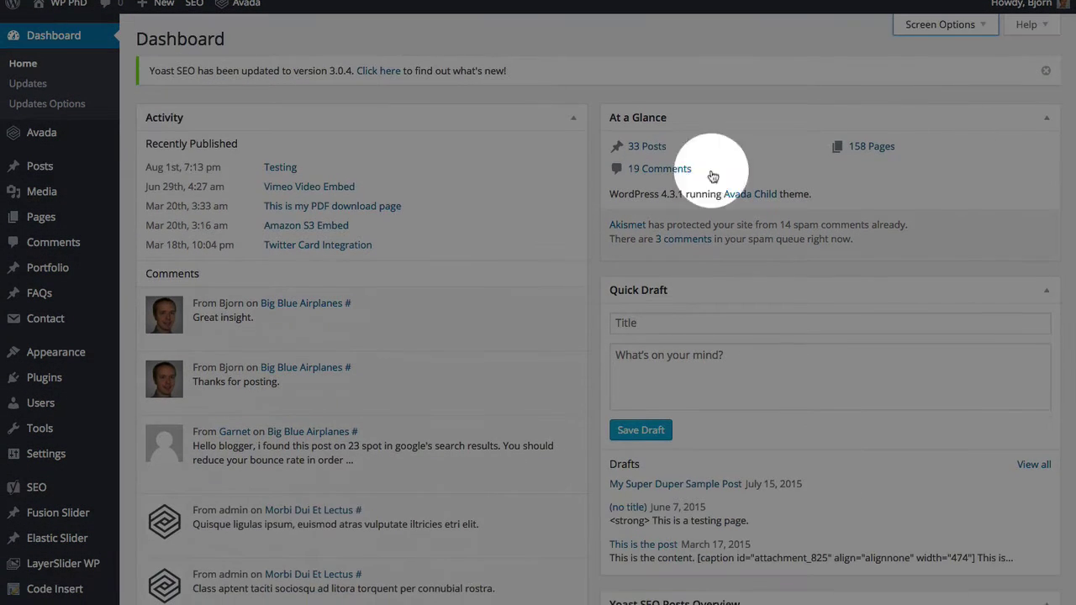
scroll(38, 517, "down", 4)
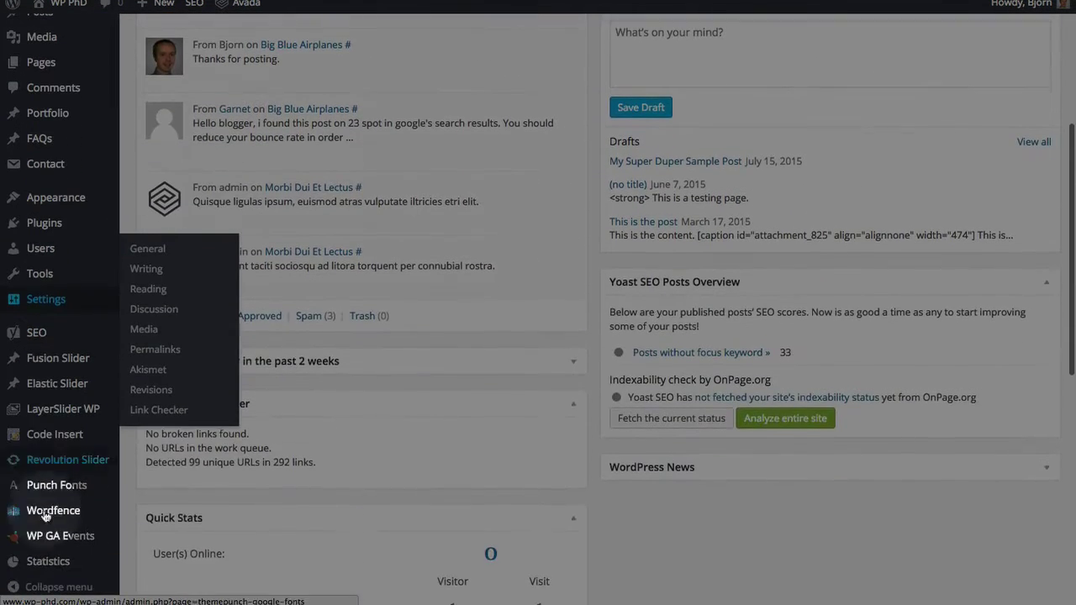
mouse_move(47, 562)
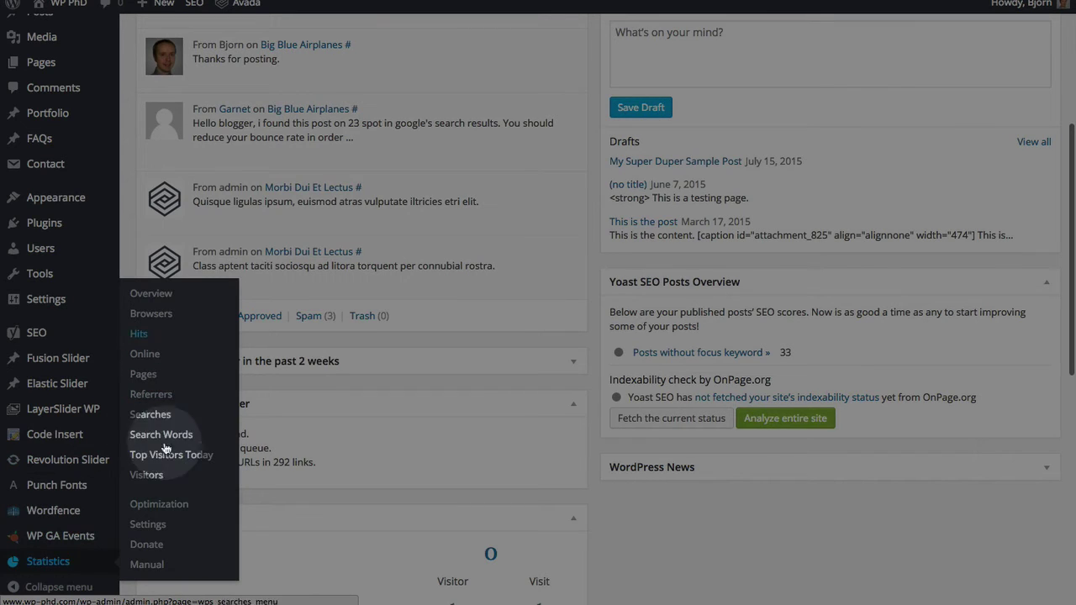
left_click(160, 529)
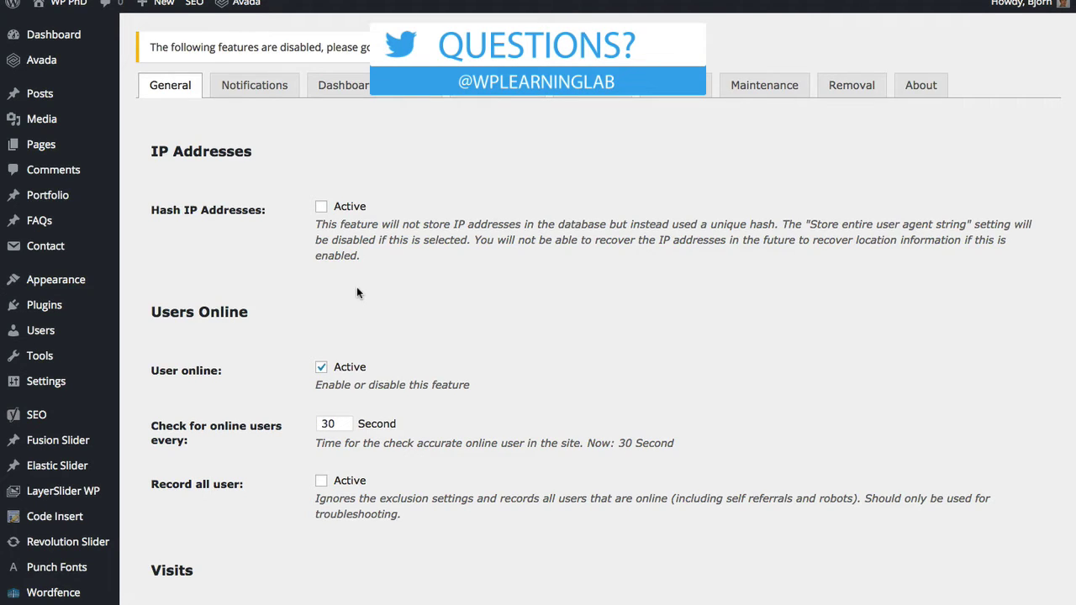
Review the General options, including Hash IP Addresses and the 30-second online-user check.
scroll(357, 292, "down", 1)
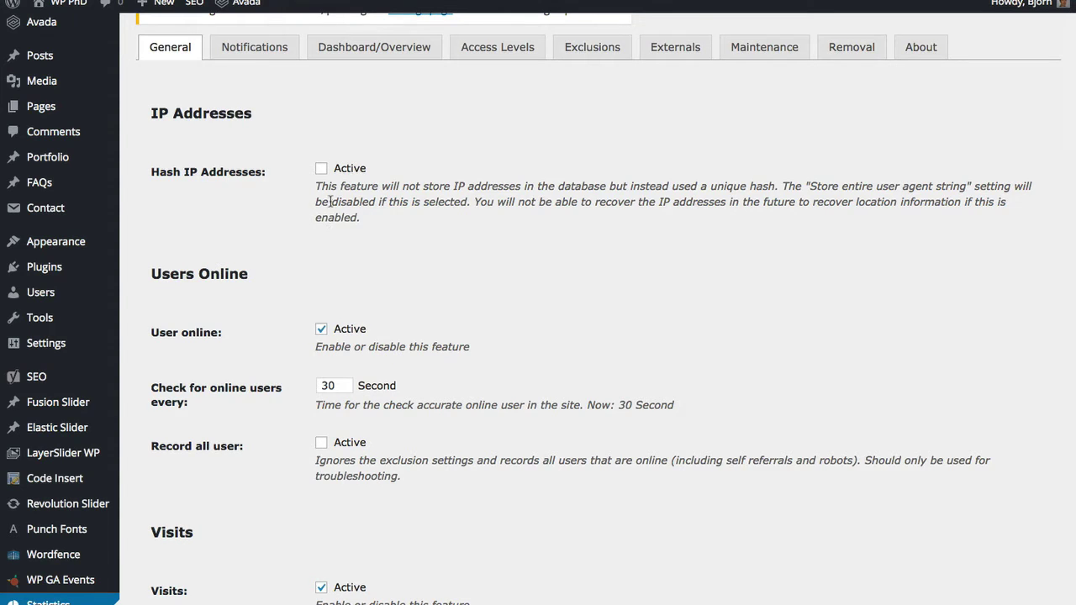
left_click_drag(317, 189, 360, 218)
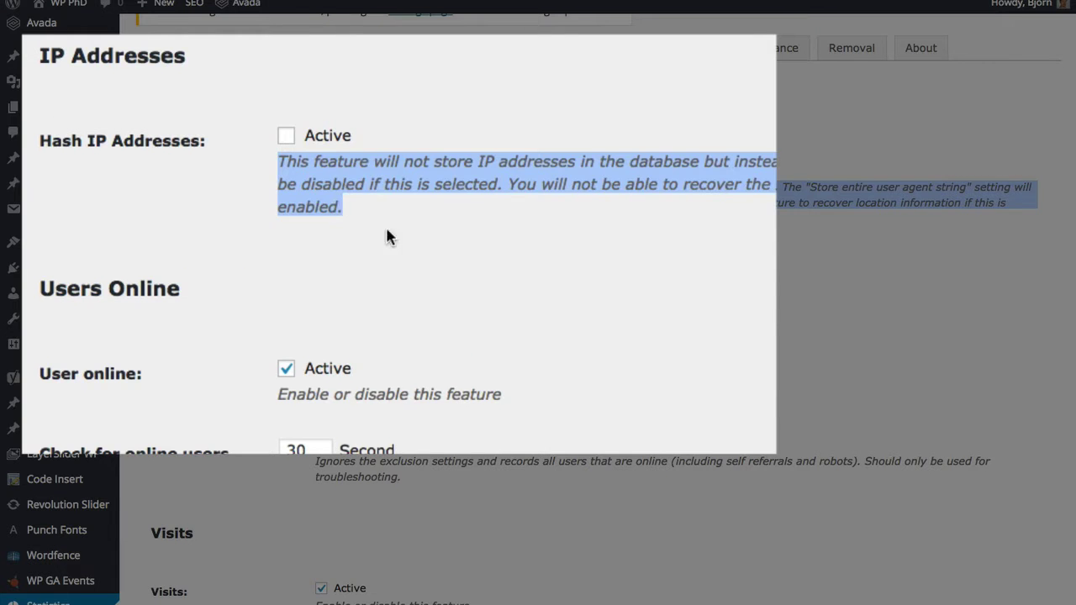
left_click(403, 239)
scroll(404, 244, "down", 8)
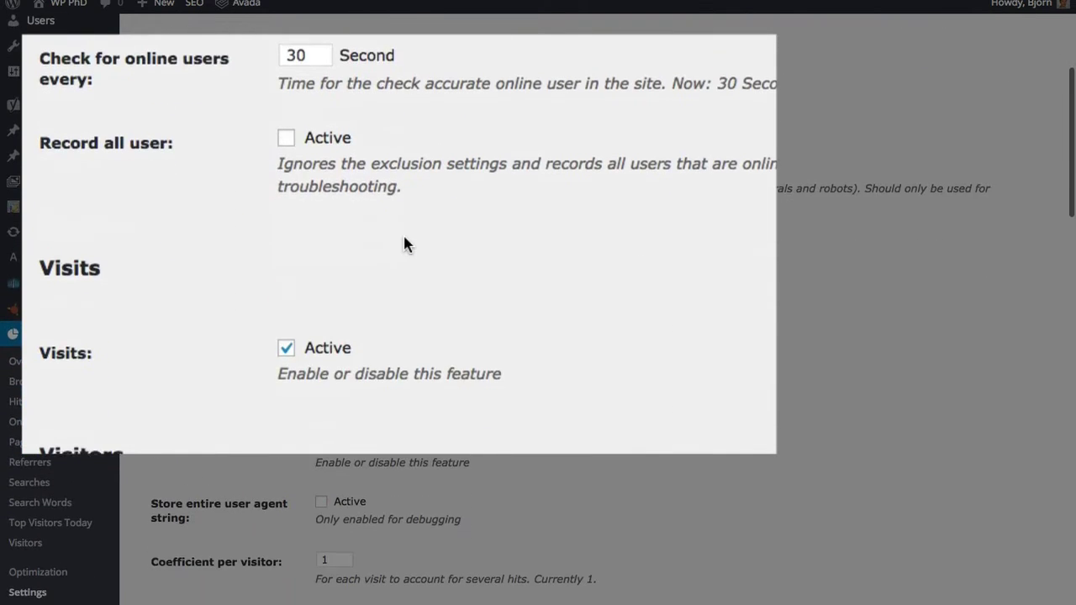
scroll(404, 235, "down", 4)
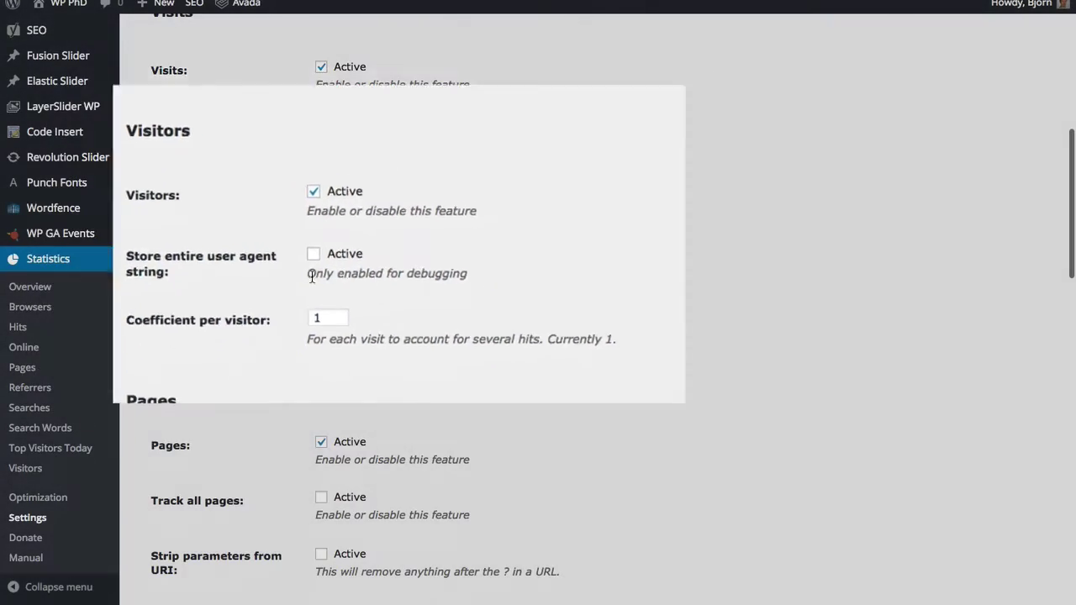
left_click(415, 286)
scroll(414, 286, "up", 10)
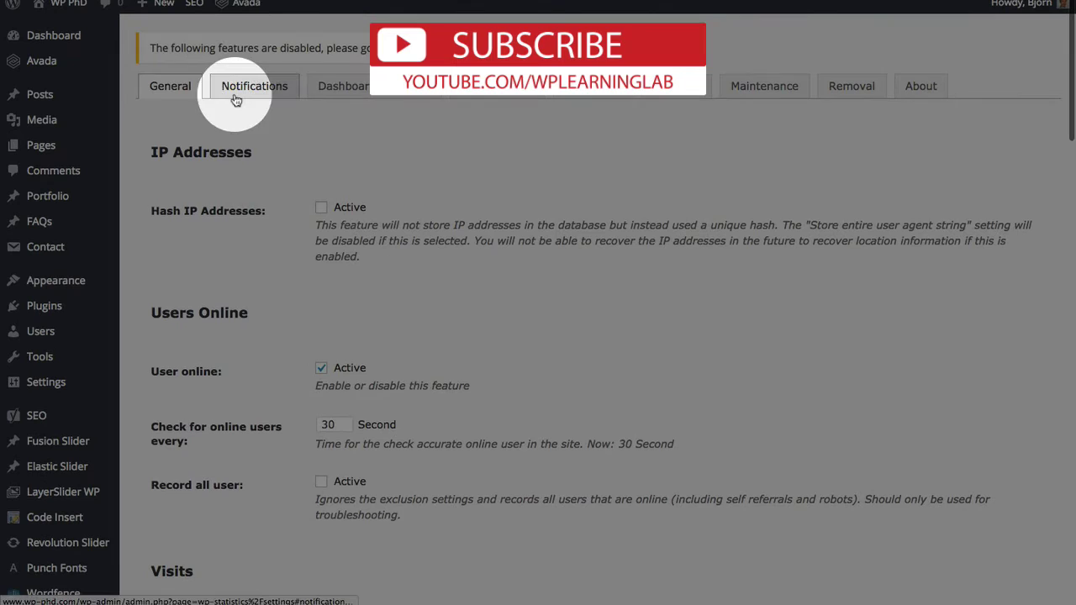
On the Notifications tab, activate the Upgrade update report.
left_click(271, 94)
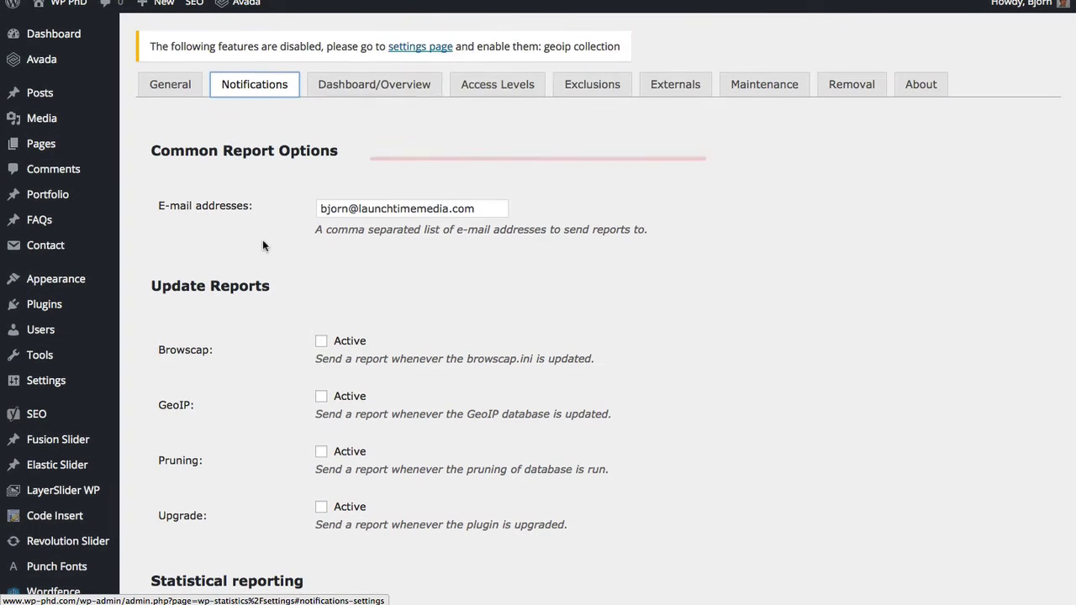
scroll(263, 242, "down", 2)
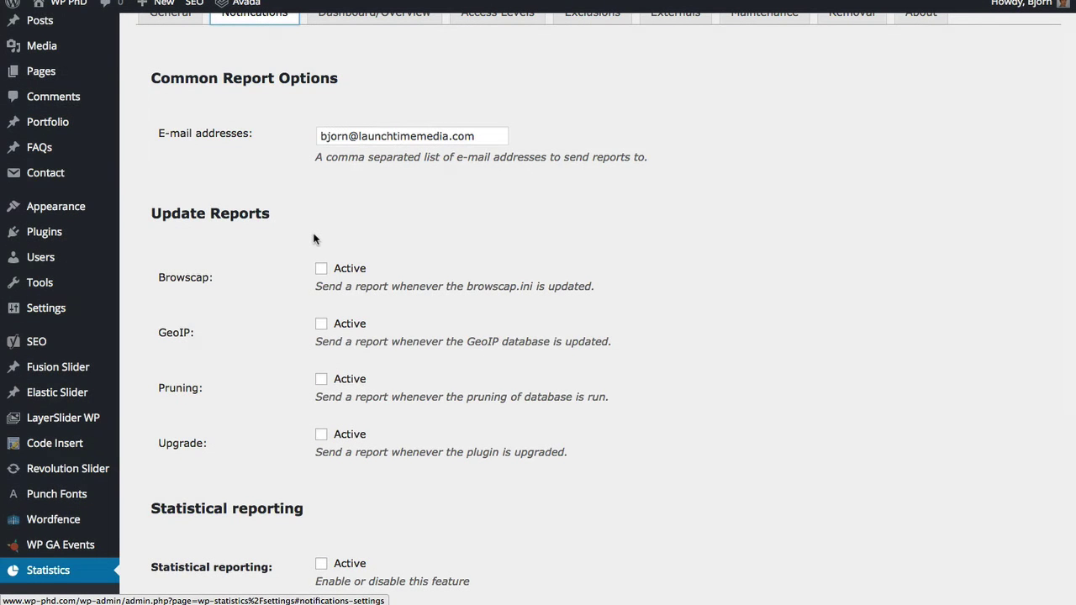
scroll(312, 240, "down", 3)
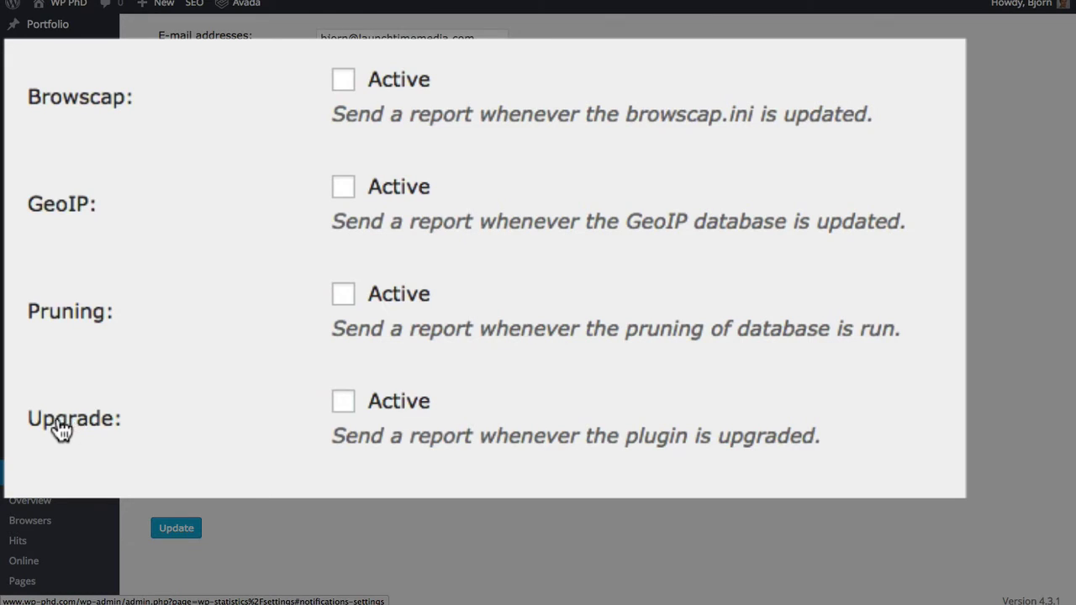
left_click(347, 412)
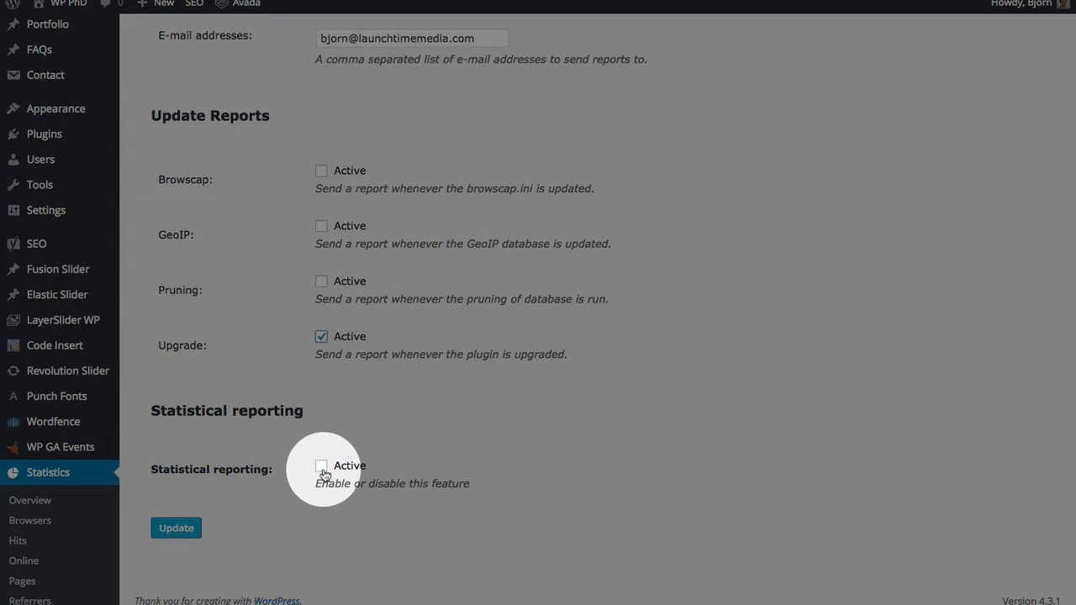
left_click(322, 468)
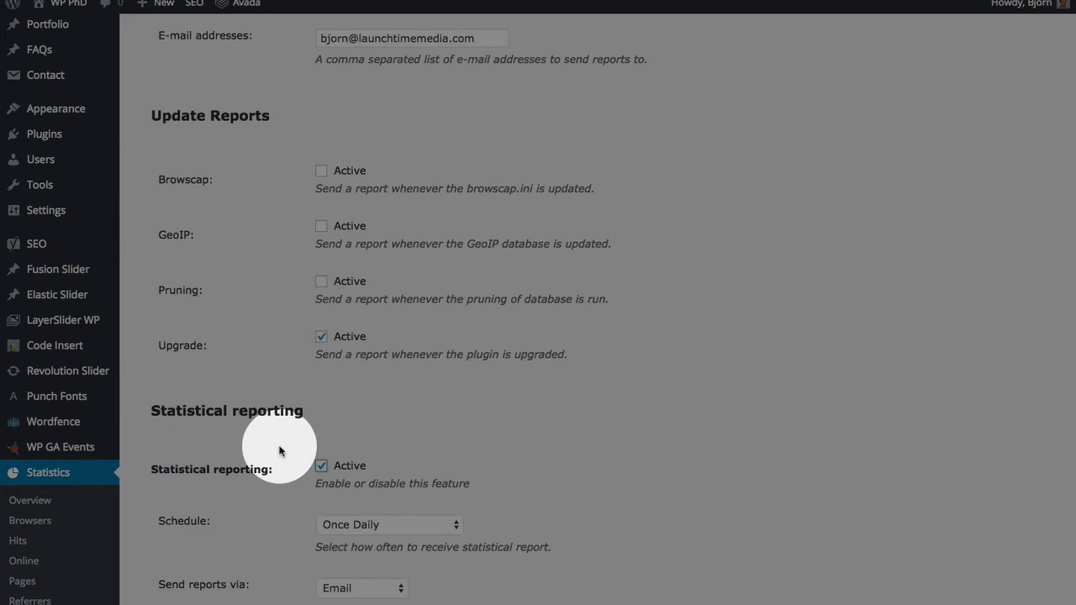
scroll(279, 450, "down", 1)
scroll(279, 450, "down", 5)
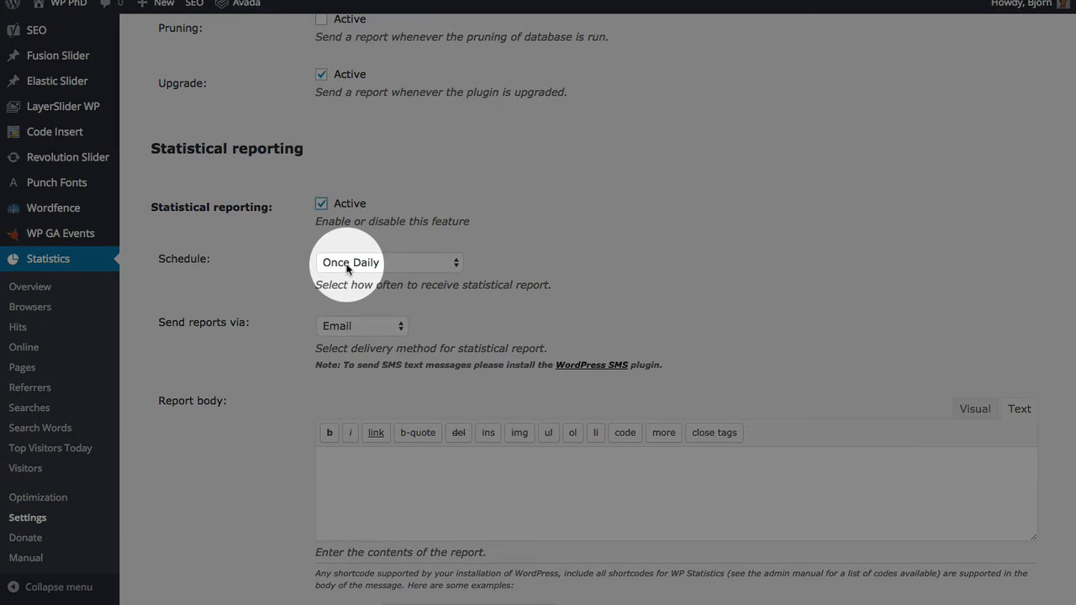
left_click(358, 263)
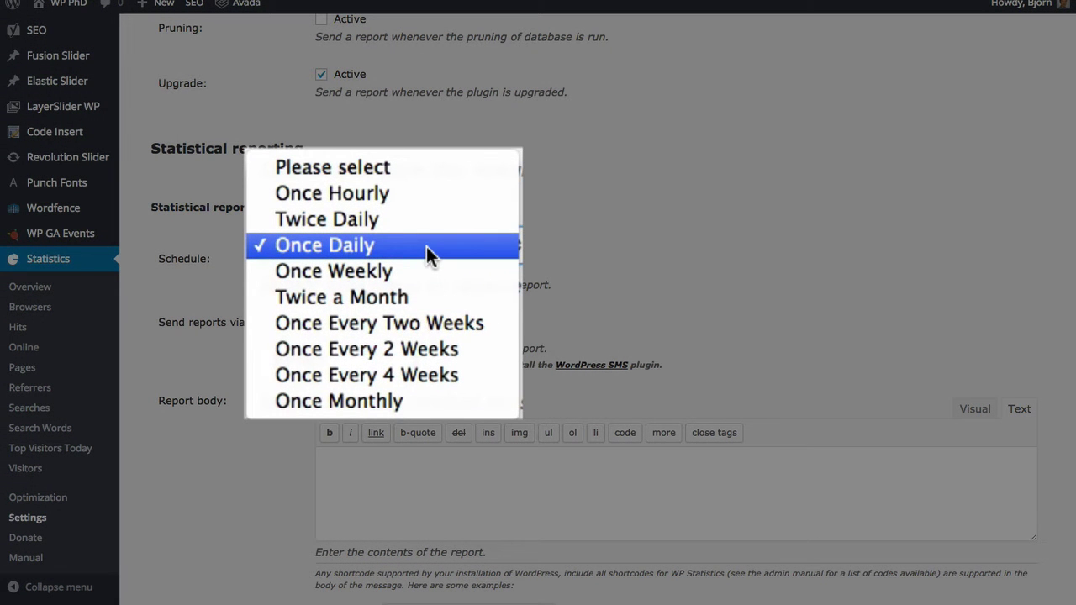
key("Escape")
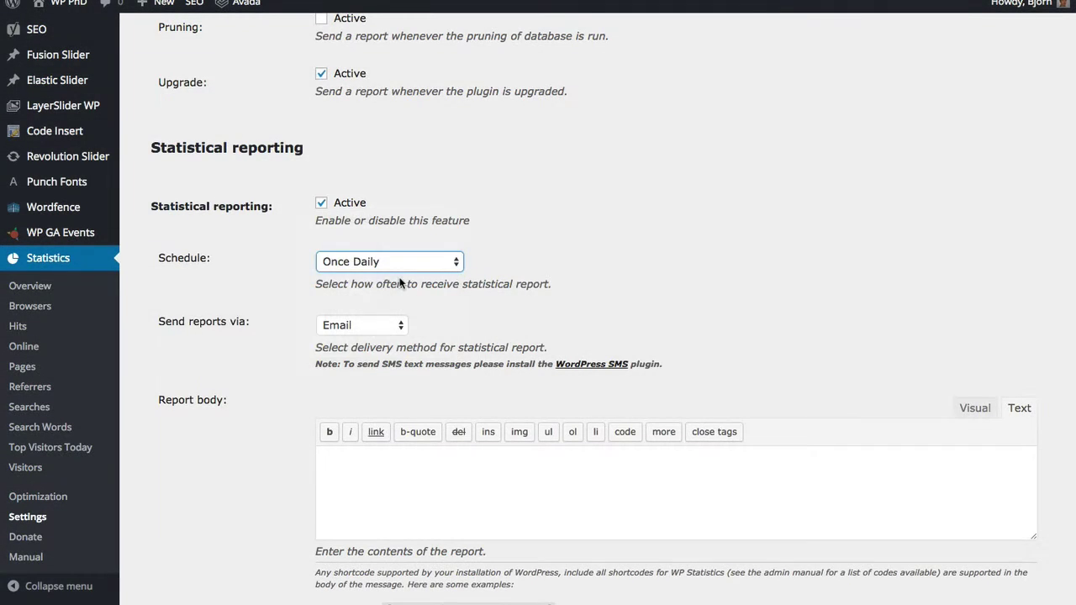
left_click(302, 287)
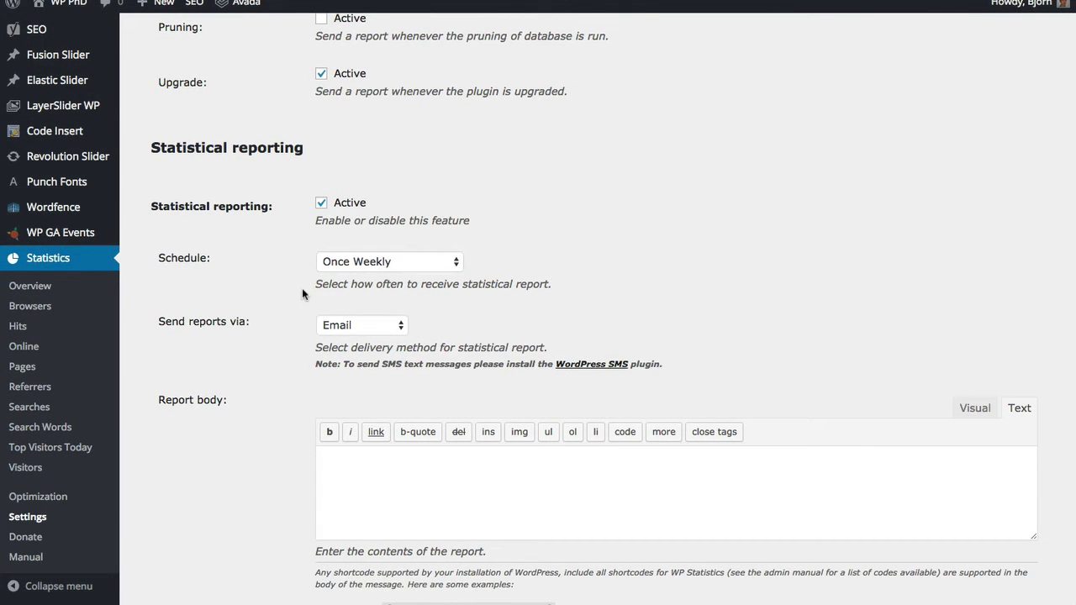
scroll(302, 287, "down", 3)
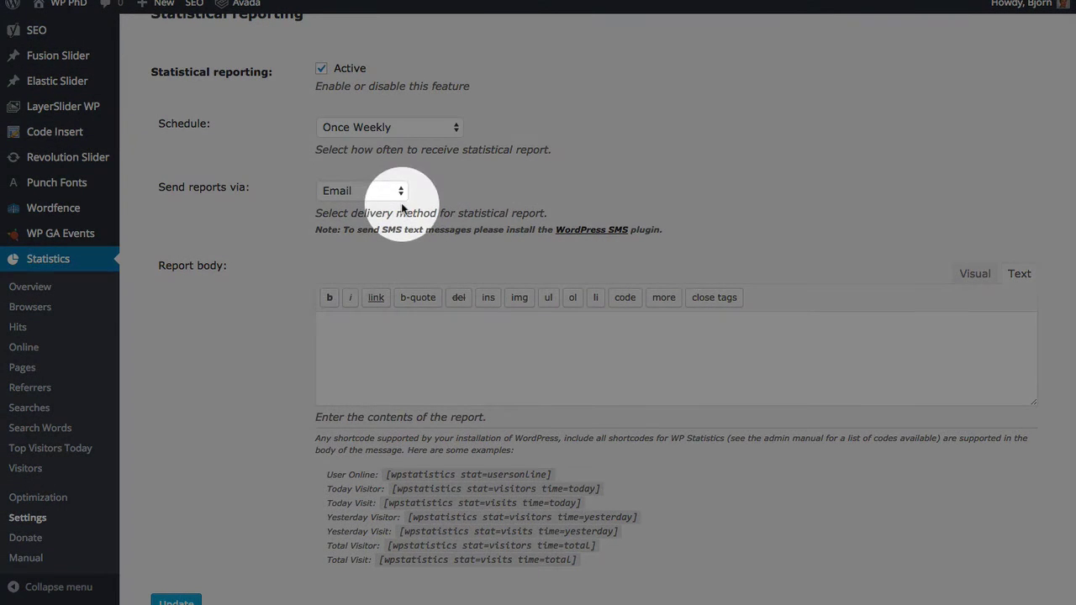
scroll(308, 267, "down", 2)
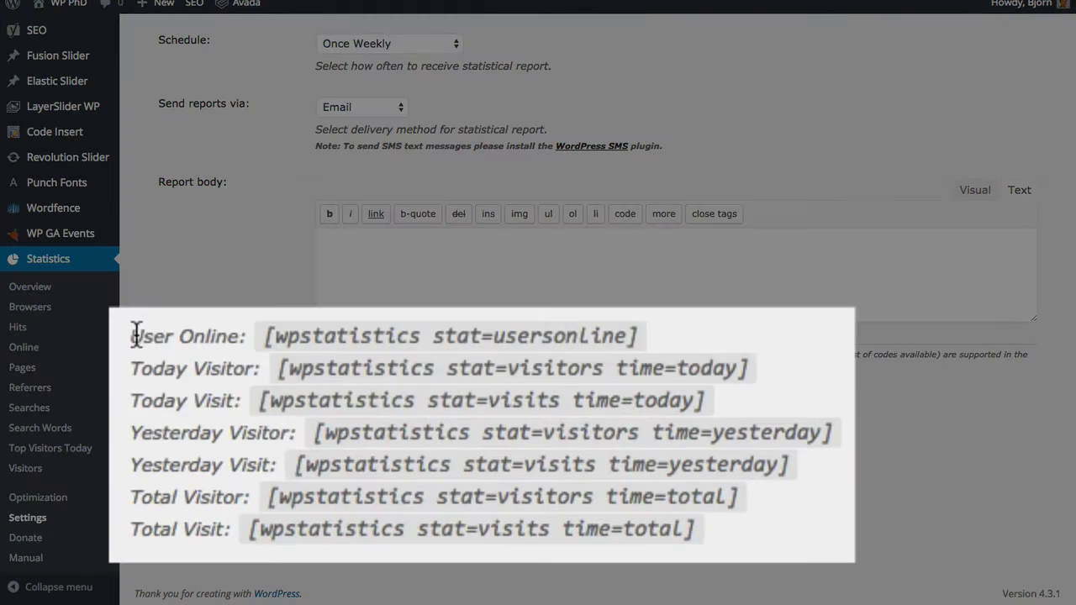
Copy the seven example WP Statistics shortcodes into the Report body.
left_click_drag(327, 390, 615, 476)
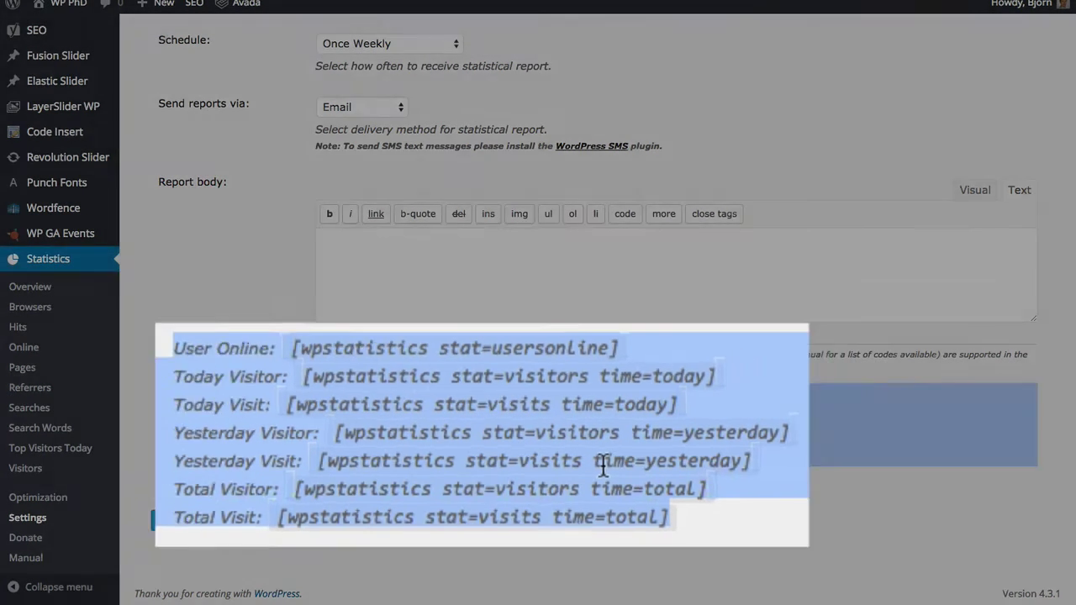
right_click(544, 455)
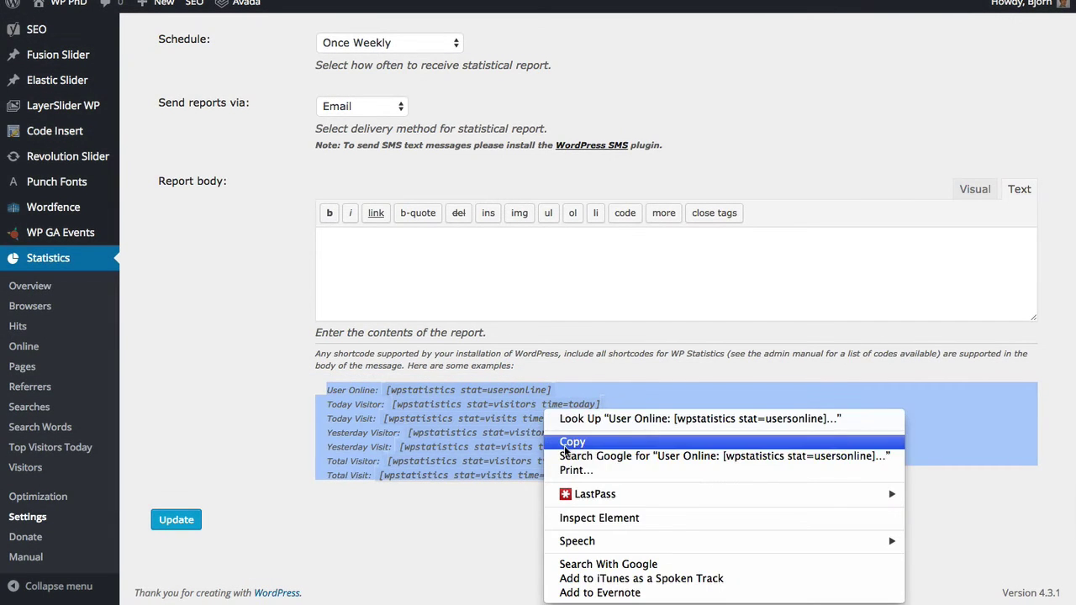
left_click(573, 441)
left_click(434, 265)
right_click(433, 265)
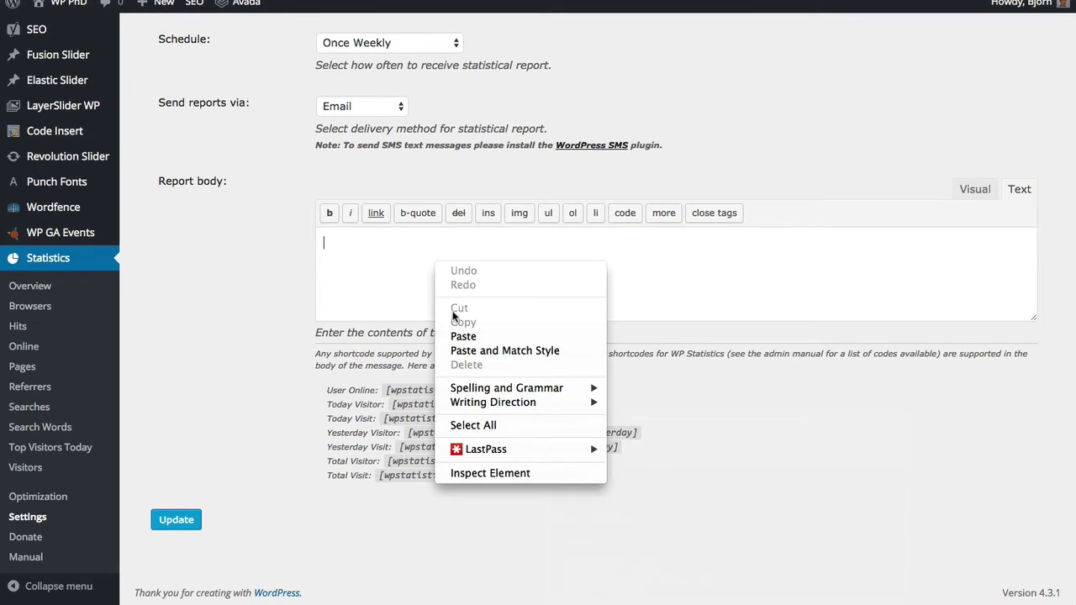
left_click(458, 336)
Save the notification settings with Update.
scroll(385, 276, "up", 1)
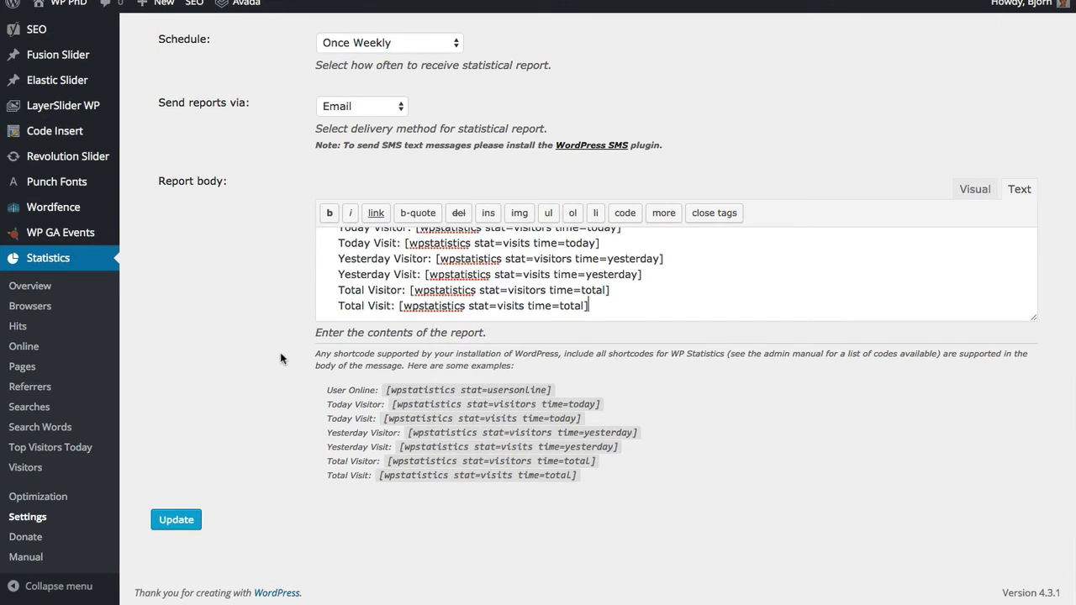
scroll(384, 276, "up", 2)
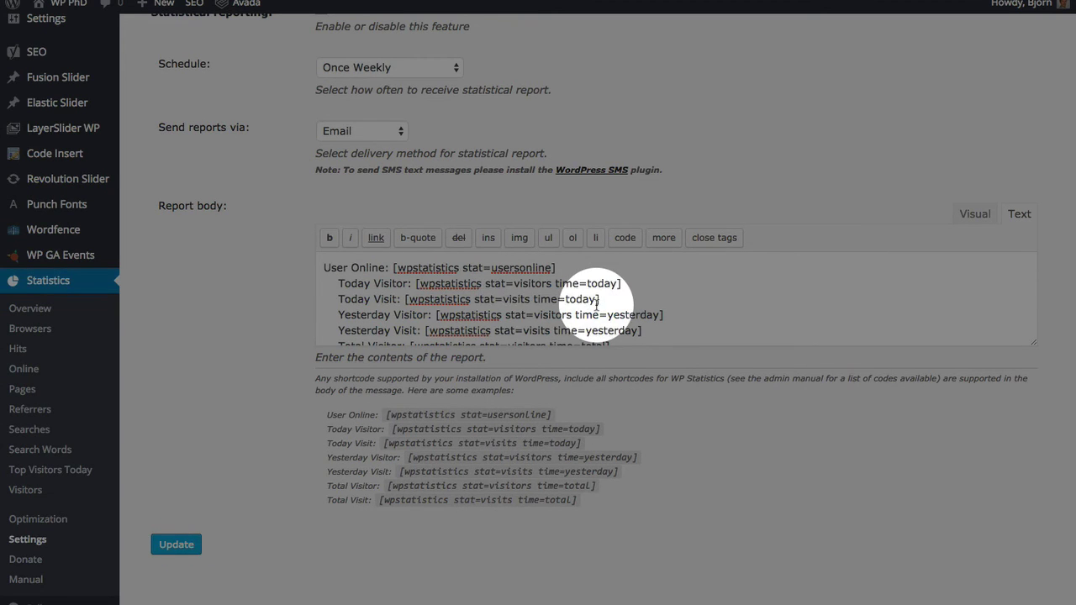
scroll(298, 399, "down", 1)
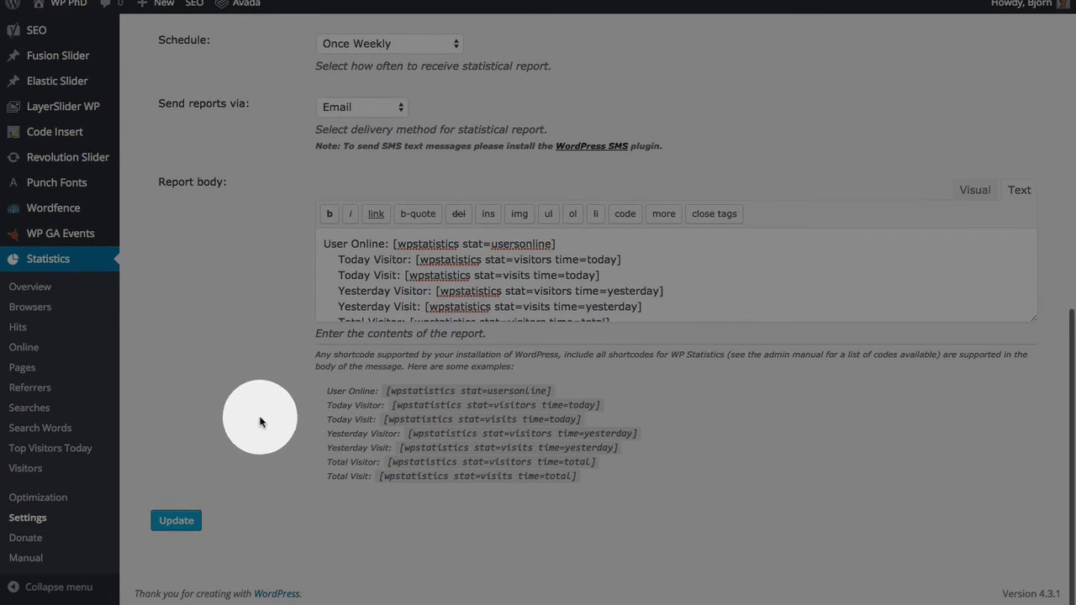
left_click(174, 527)
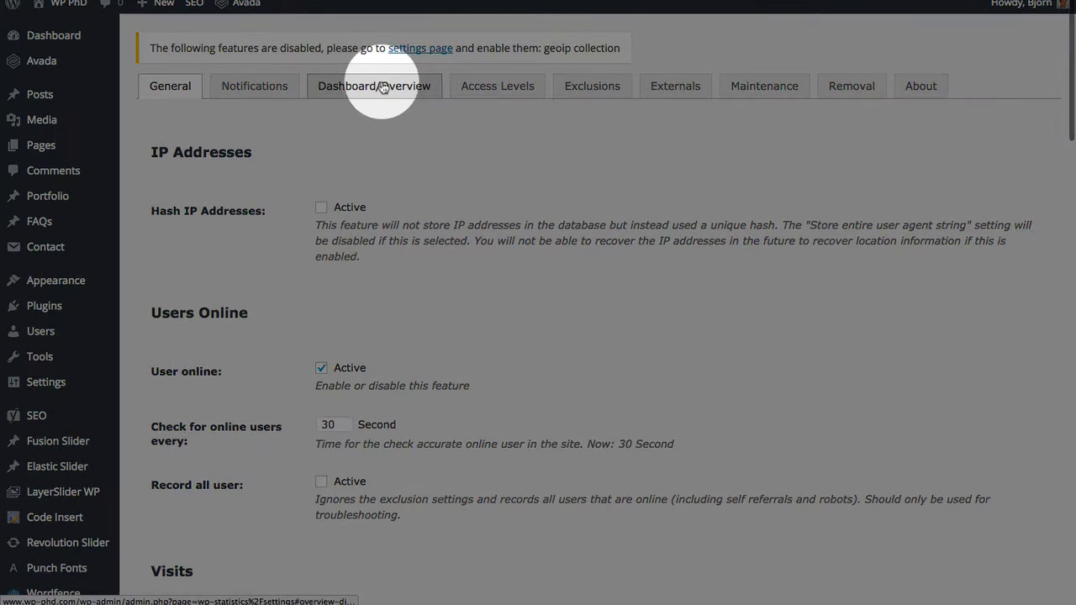
Review the Dashboard, Map and Overview Widgets settings on the Dashboard/Overview tab.
left_click(377, 88)
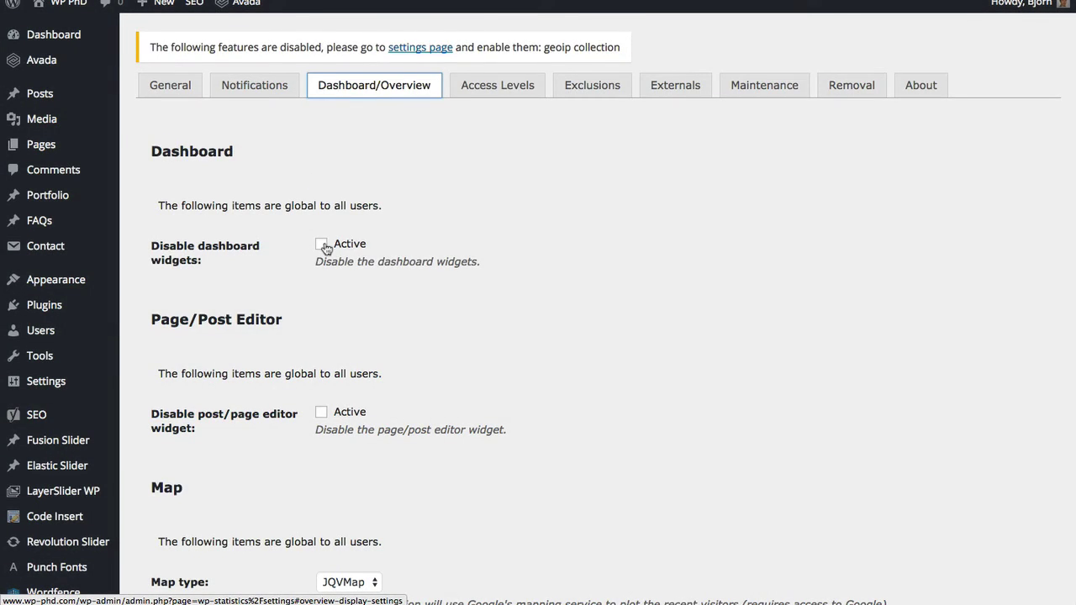
scroll(375, 320, "down", 3)
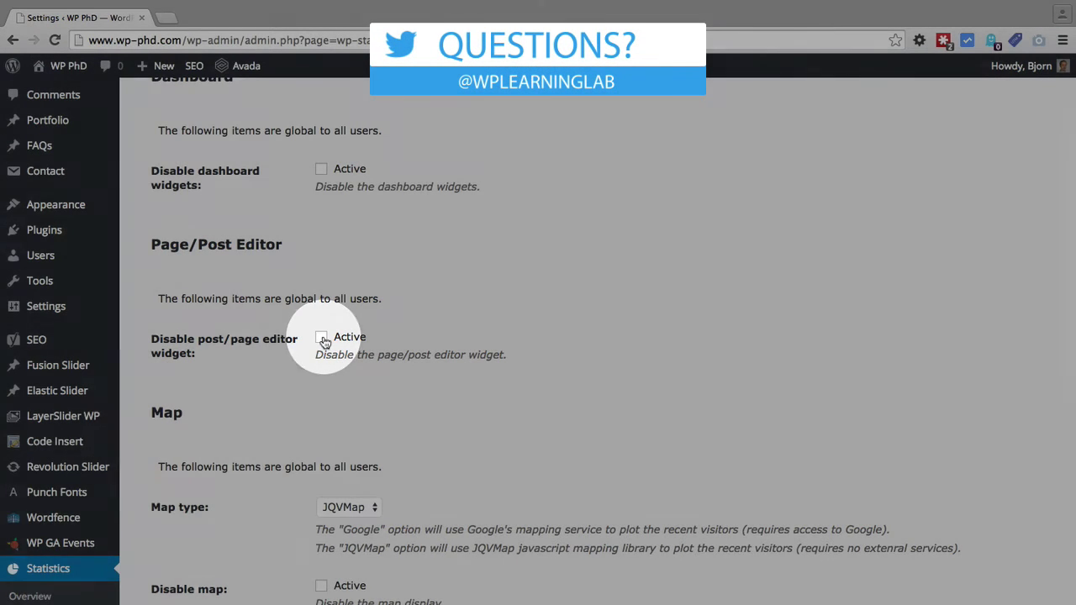
scroll(439, 389, "down", 3)
scroll(439, 389, "down", 7)
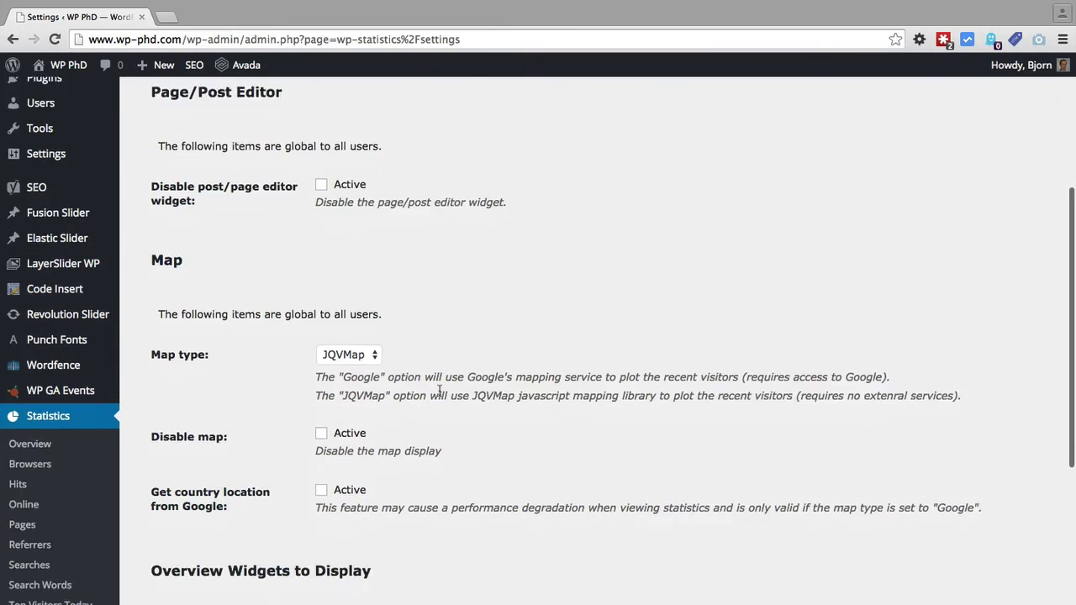
scroll(439, 389, "down", 5)
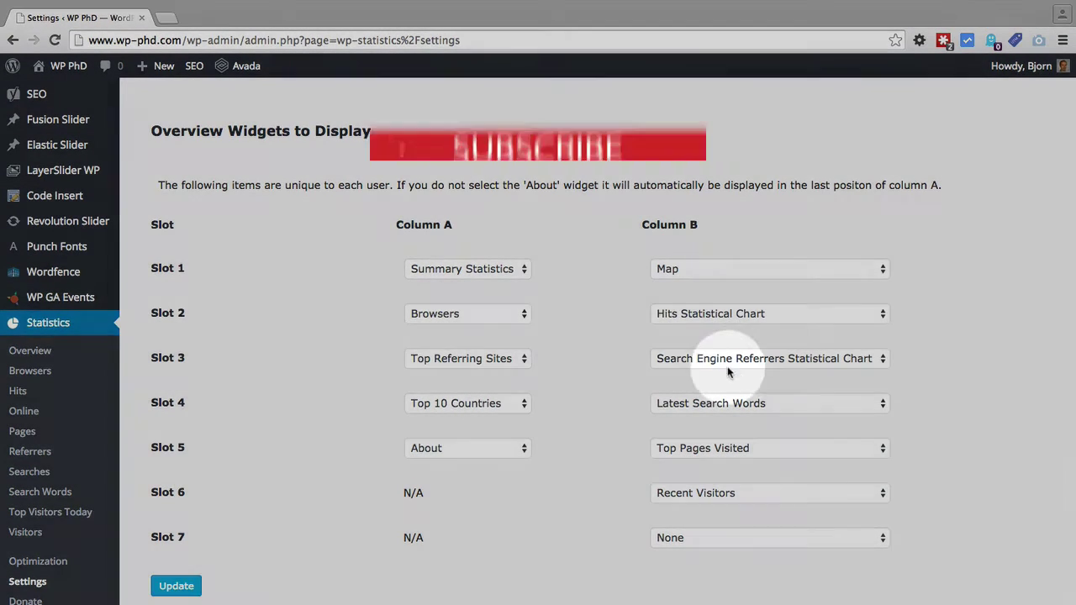
scroll(566, 411, "up", 10)
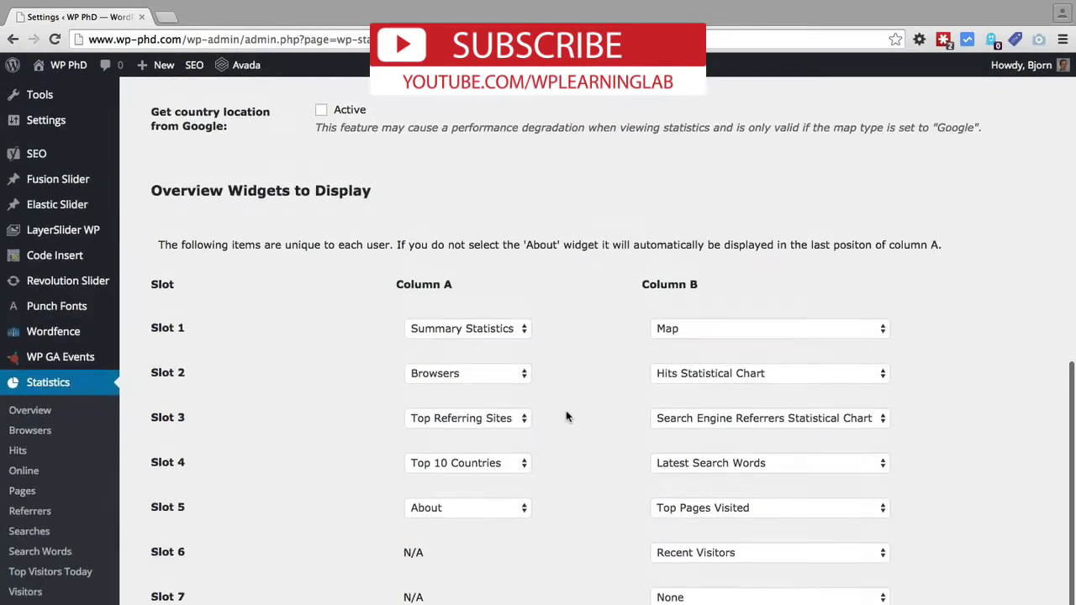
scroll(566, 412, "up", 3)
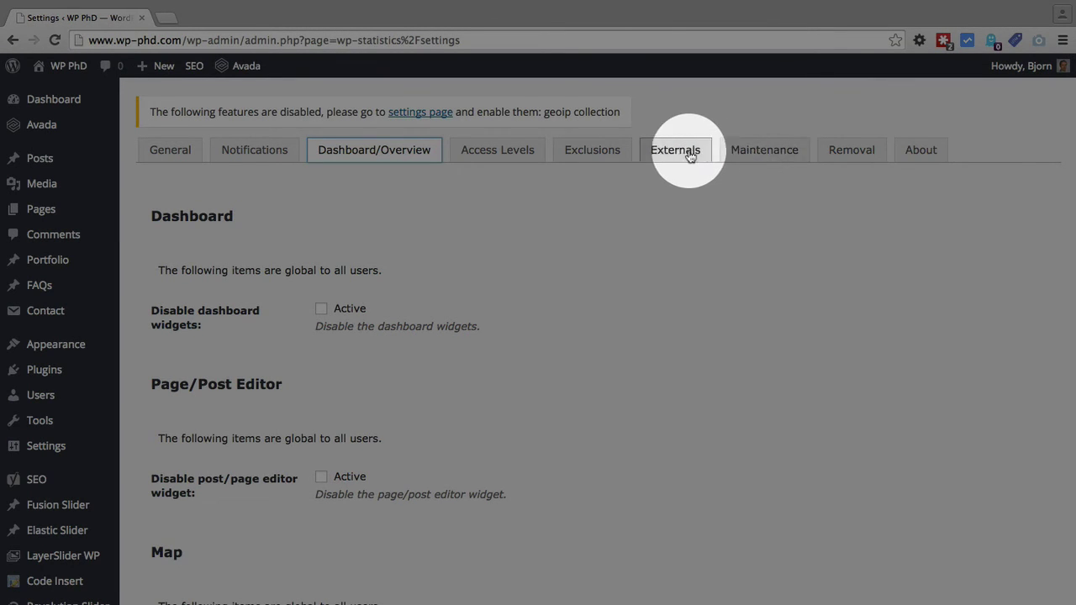
Inspect the Maintenance purge settings, leaving 365 days and 50 hits with both purges inactive.
left_click(762, 152)
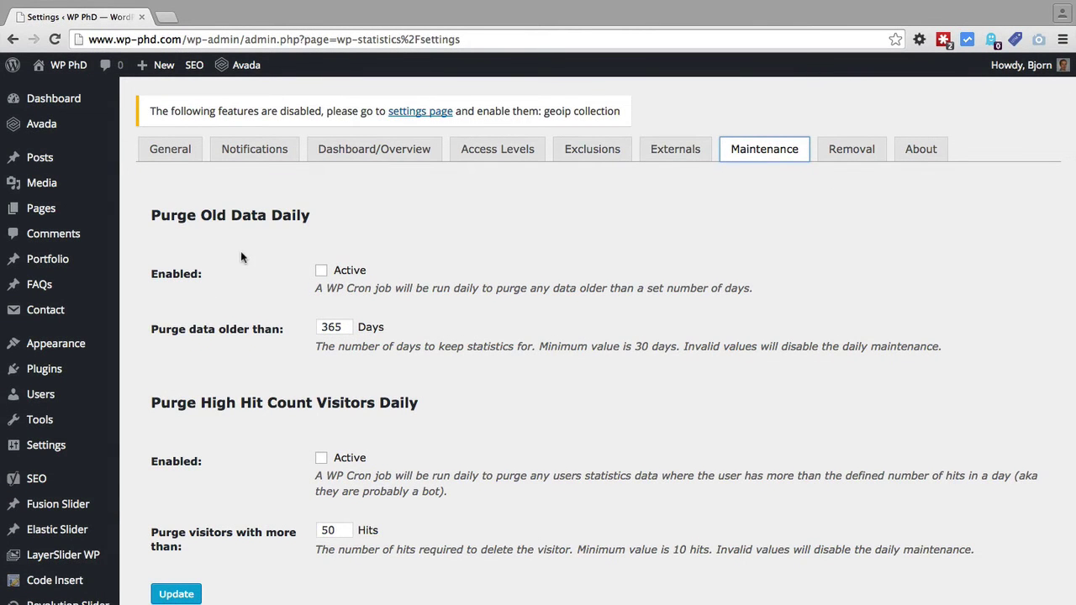
scroll(241, 254, "down", 1)
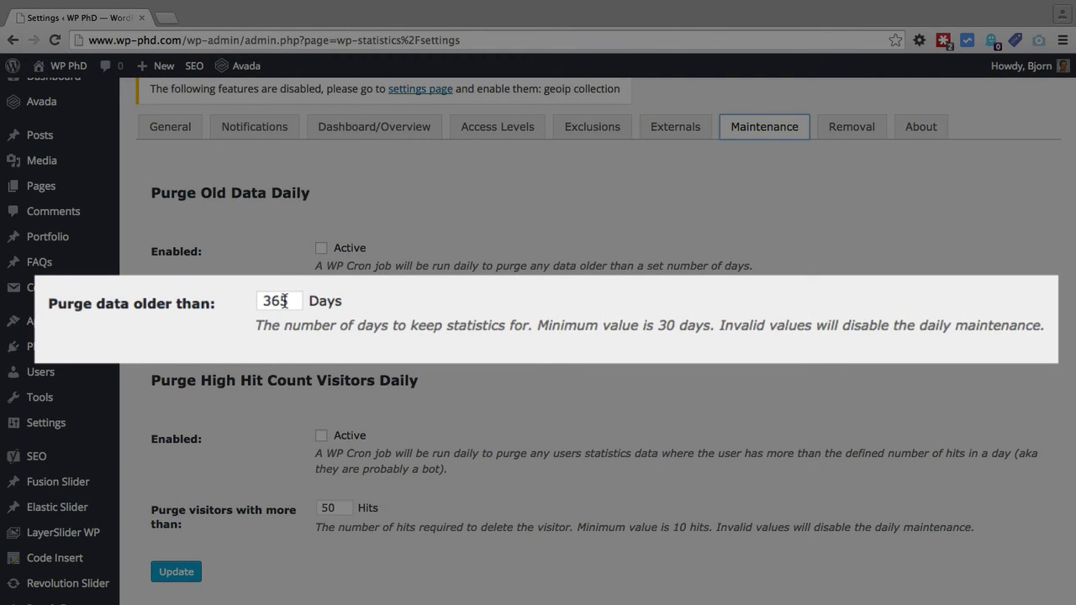
double_click(285, 301)
left_click(213, 343)
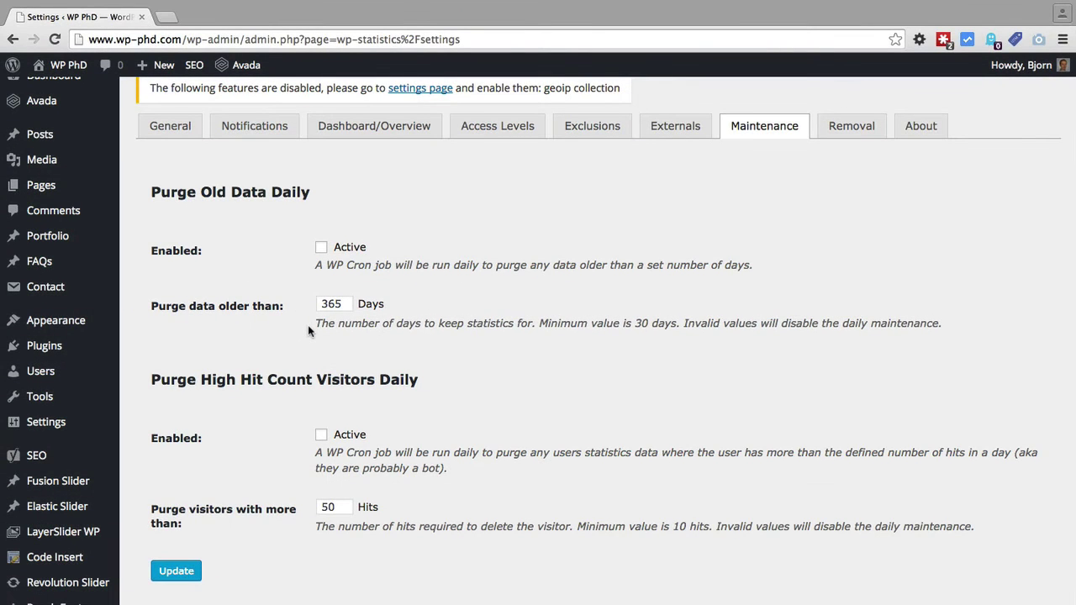
scroll(238, 395, "down", 1)
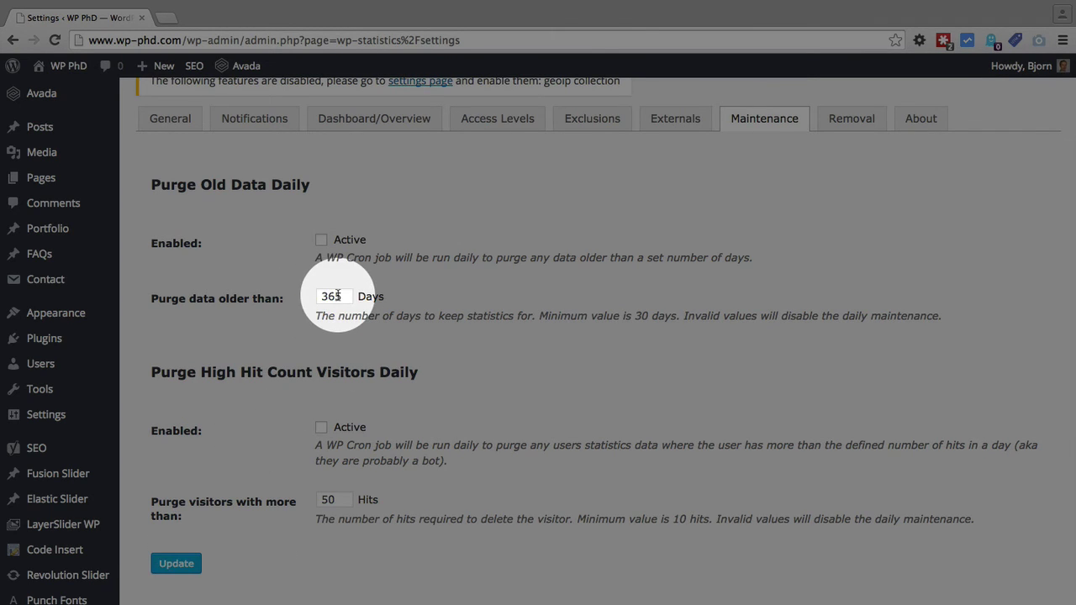
On the Removal tab, tick Remove data and settings without saving.
left_click(861, 118)
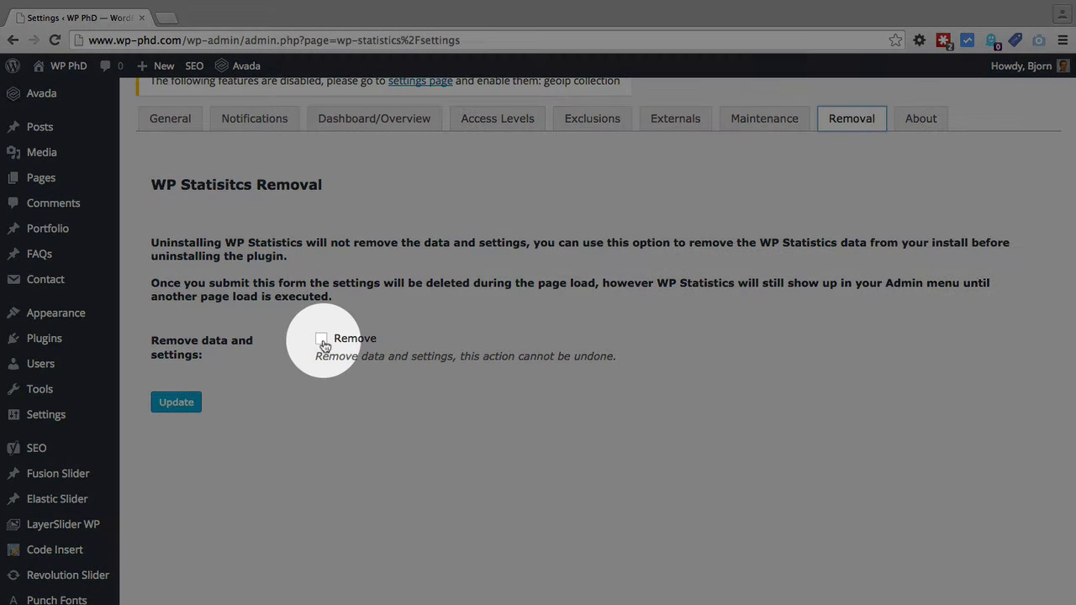
left_click(321, 339)
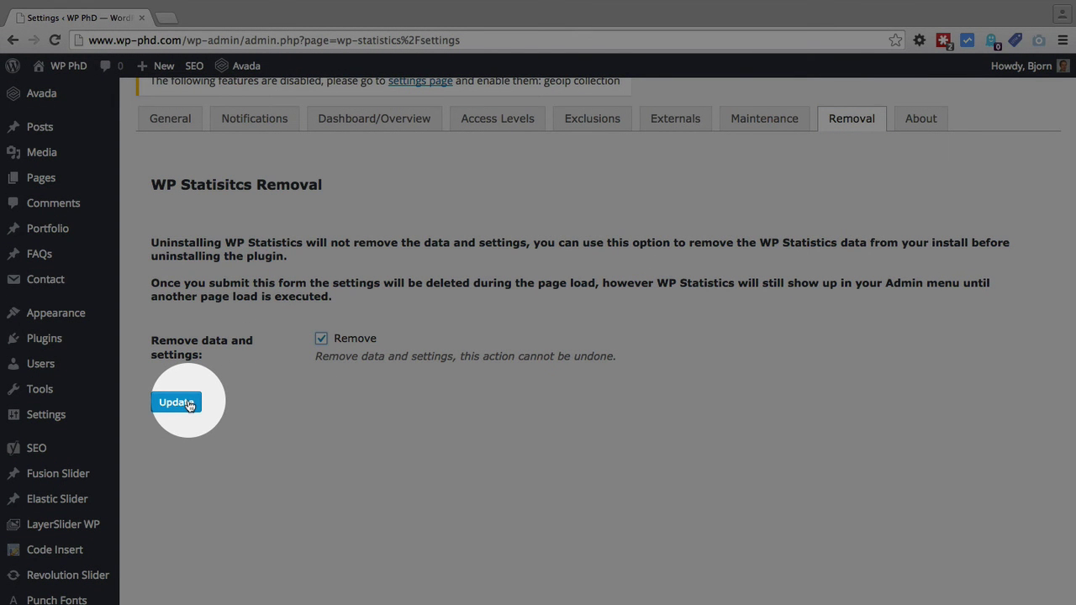
left_click(322, 339)
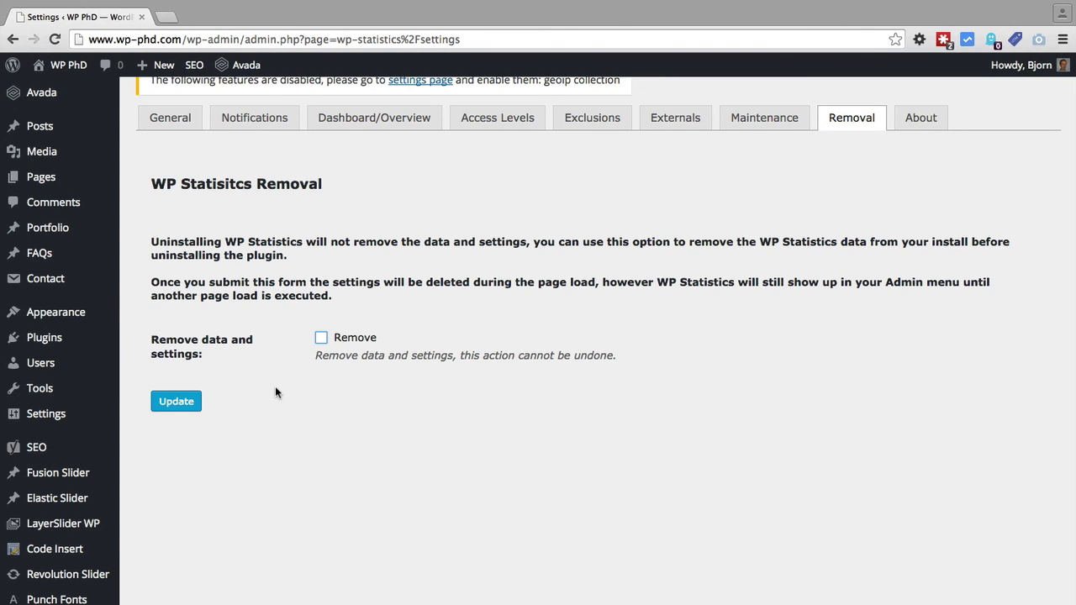
left_click(322, 338)
scroll(51, 500, "down", 5)
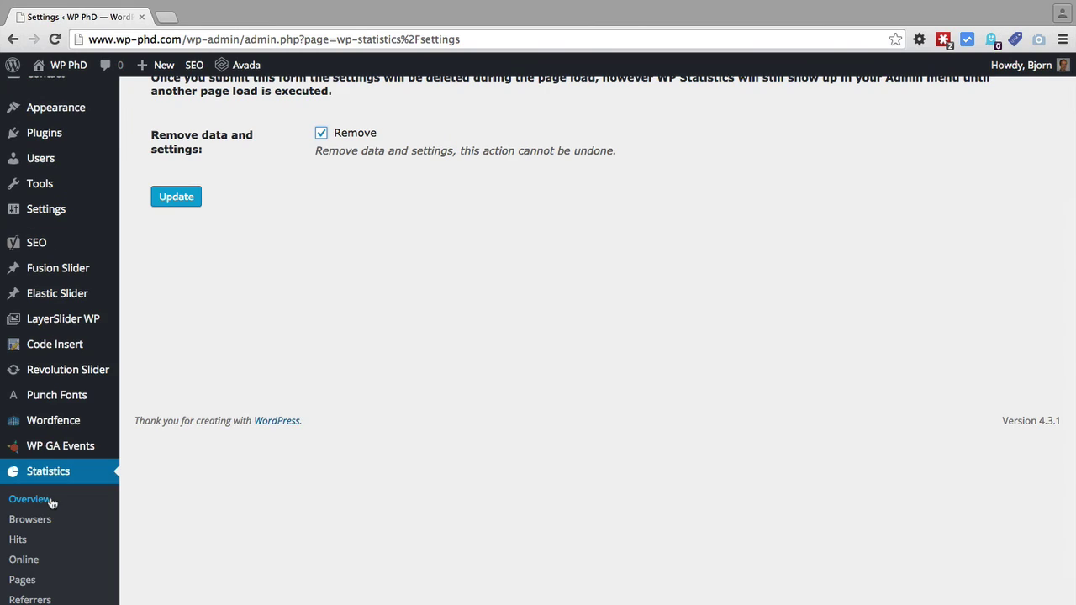